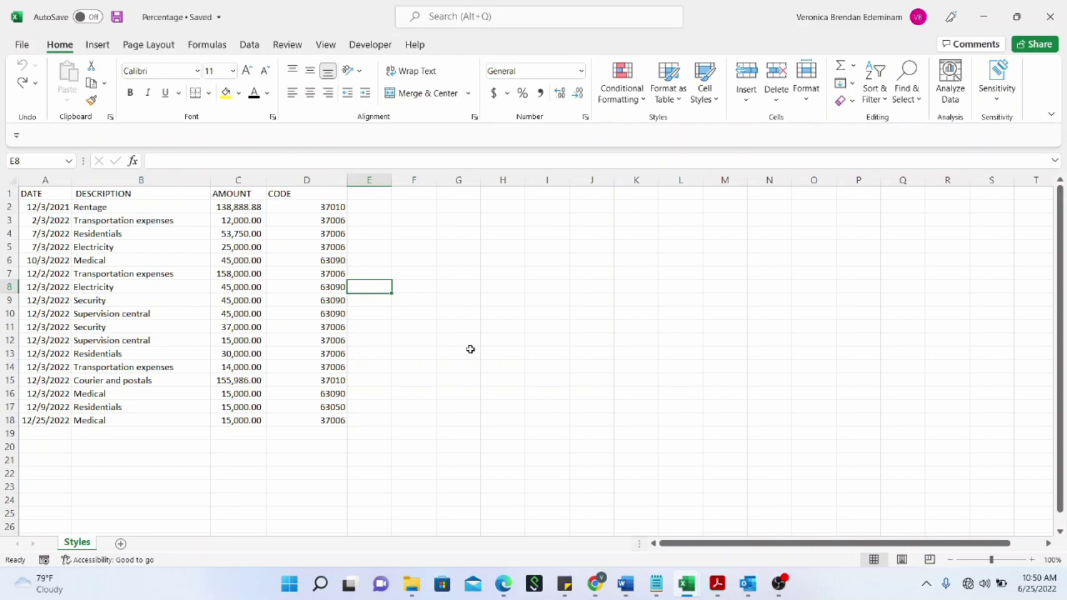
- Examine the functions and categories offered for inserting a function in cell E8
{"action": "left_click", "coordinate": [209, 45]}
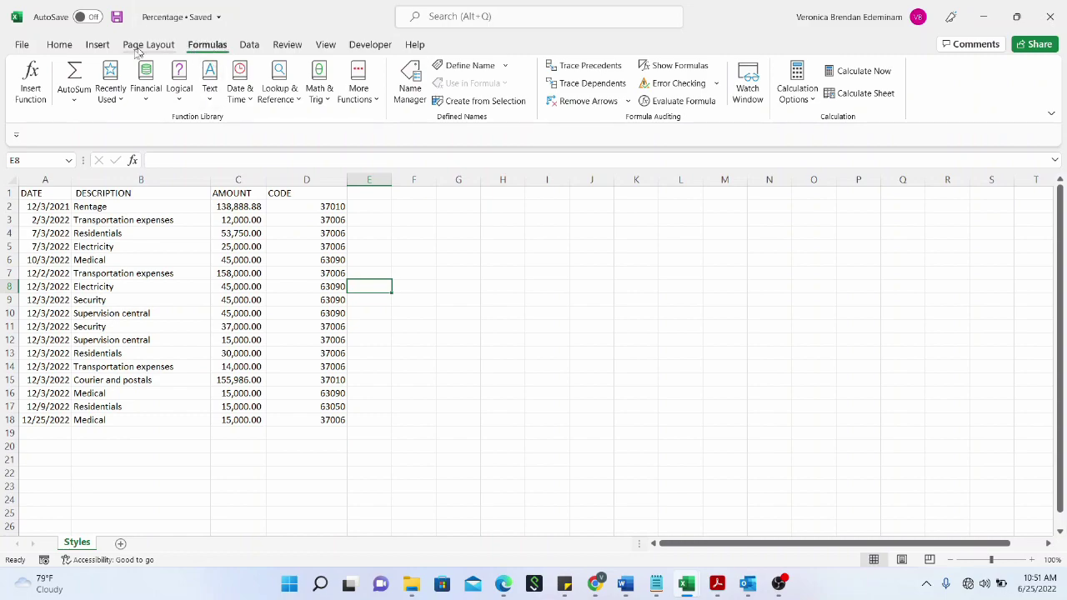
{"action": "left_click", "coordinate": [31, 88]}
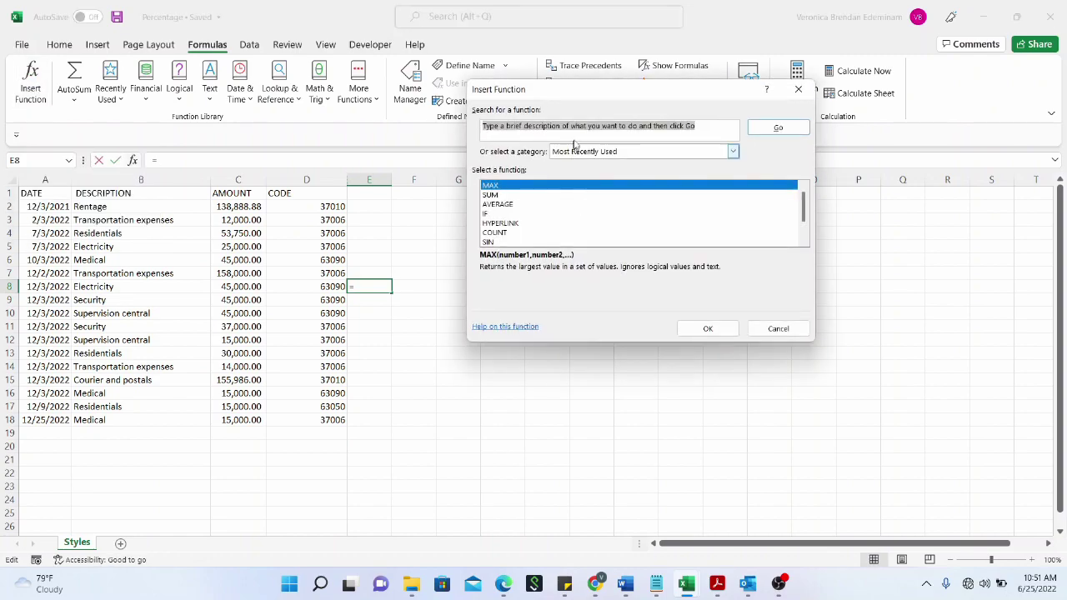
{"action": "left_click_drag", "start_coordinate": [606, 92], "coordinate": [551, 107]}
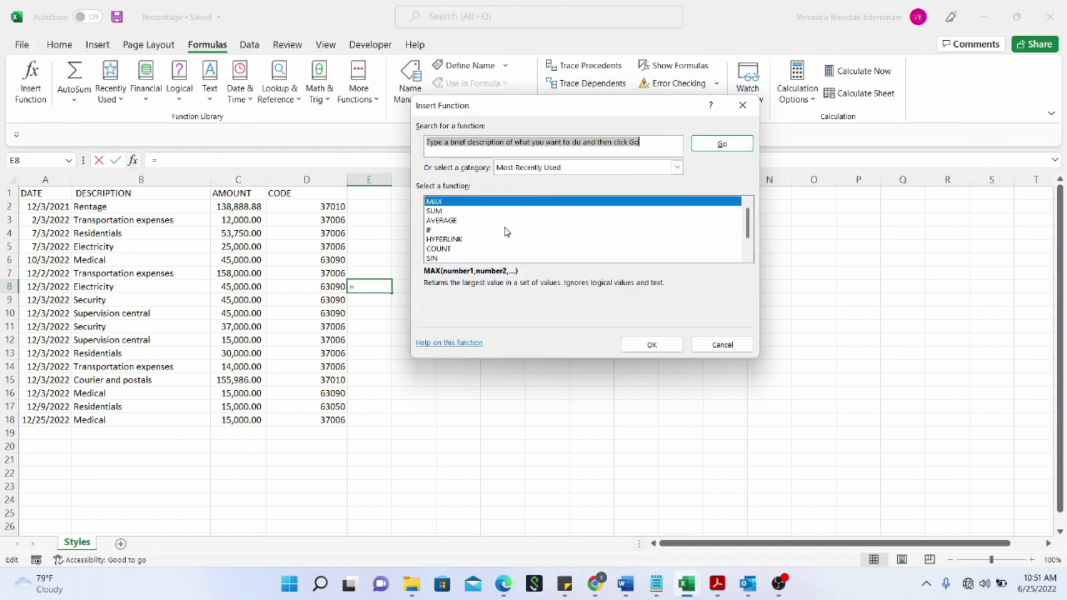
{"action": "scroll", "coordinate": [504, 231], "scroll_direction": "down", "scroll_amount": 1}
{"action": "scroll", "coordinate": [505, 232], "scroll_direction": "up", "scroll_amount": 1}
{"action": "left_click", "coordinate": [676, 169]}
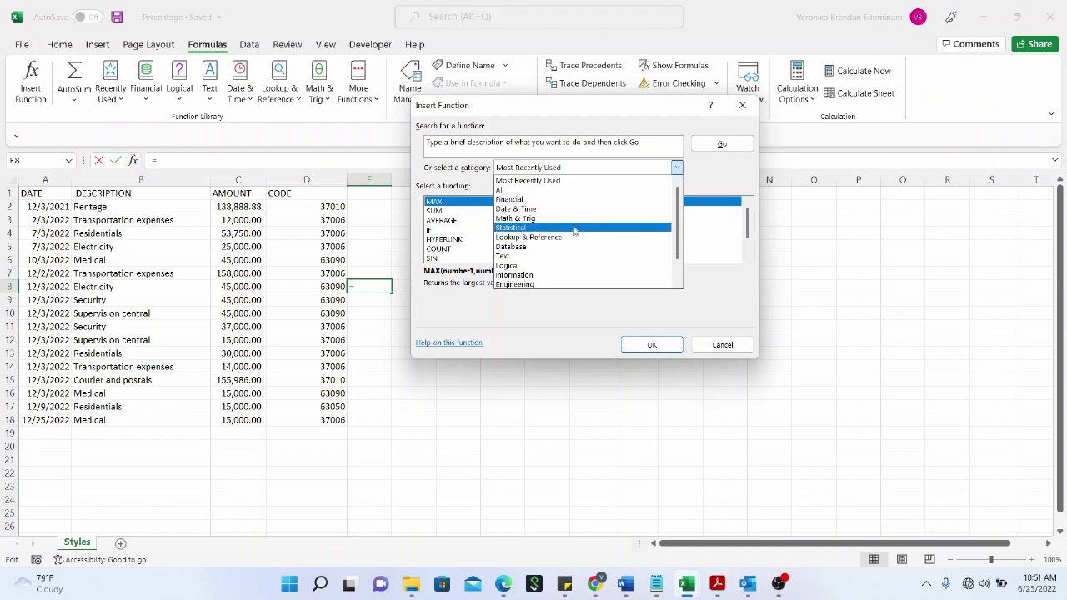
{"action": "scroll", "coordinate": [572, 246], "scroll_direction": "down", "scroll_amount": 1}
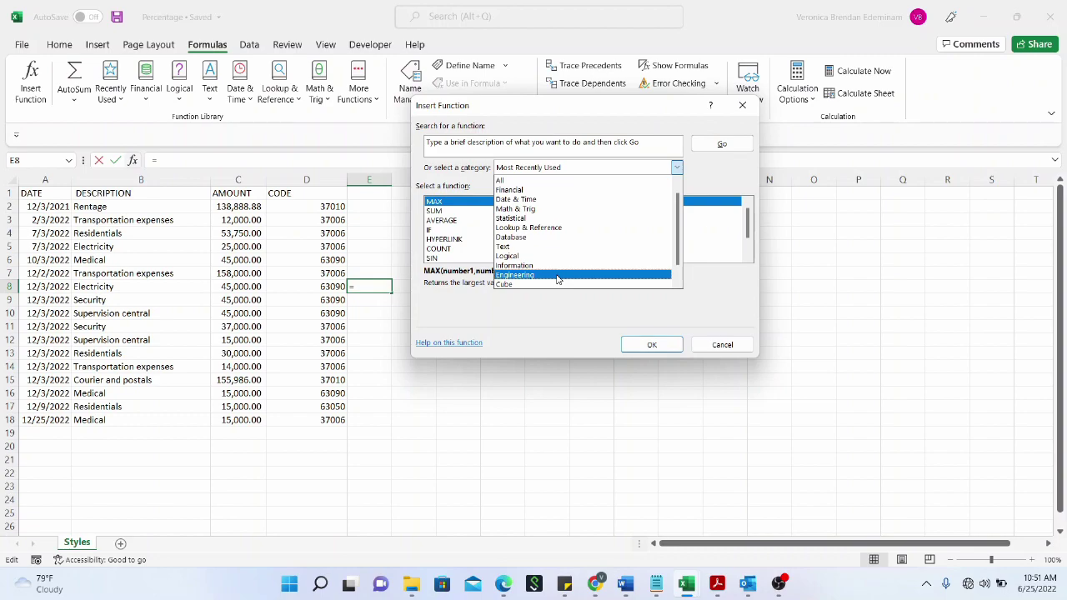
- View the MAX function's arguments without inserting it, and review the recently used functions
{"action": "left_click", "coordinate": [667, 348]}
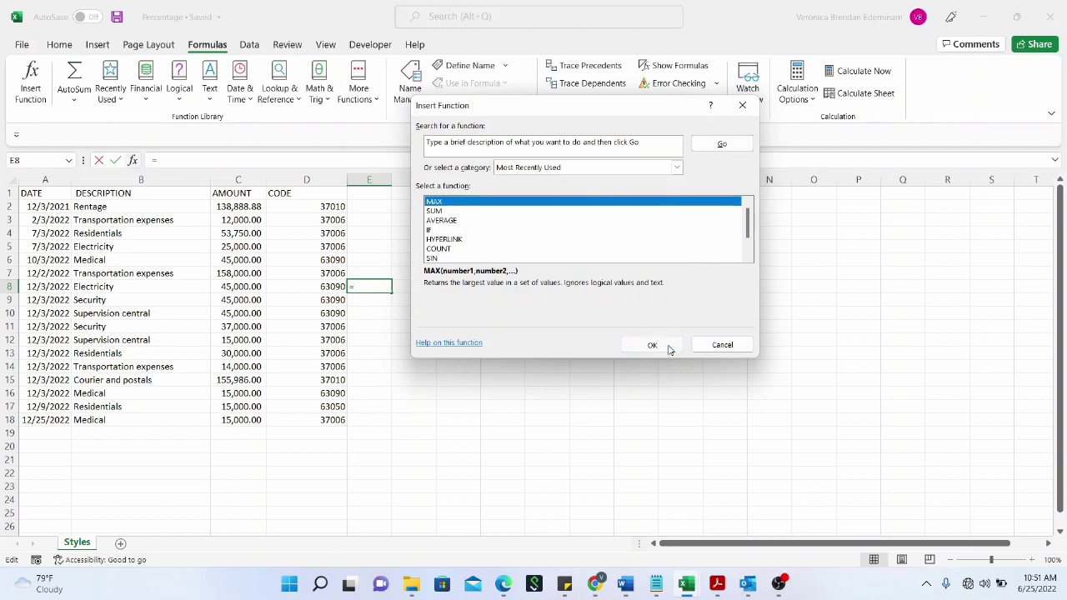
{"action": "left_click", "coordinate": [669, 348]}
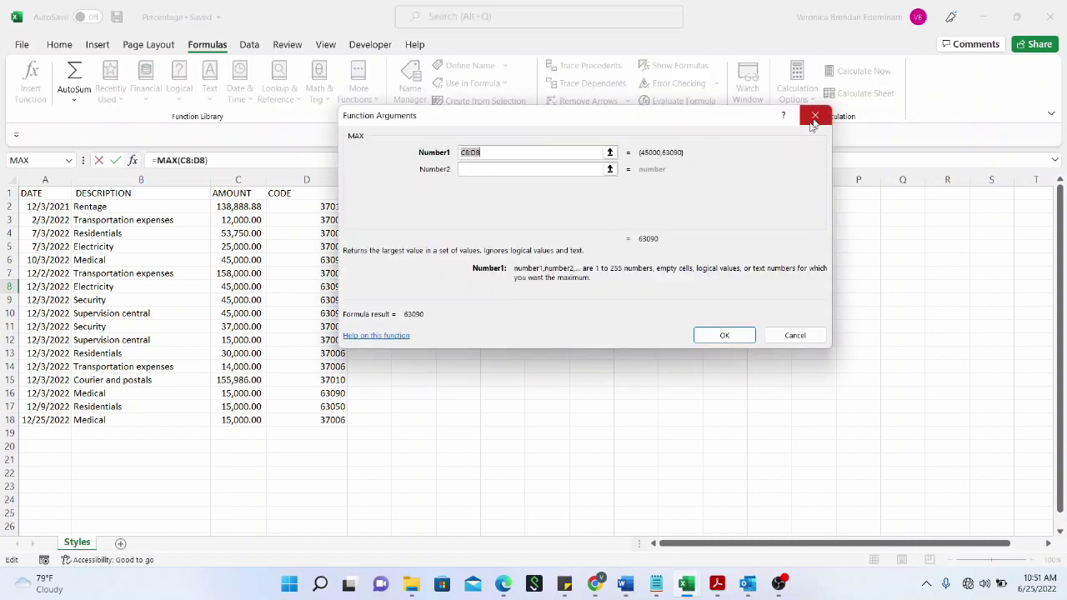
{"action": "left_click", "coordinate": [815, 115]}
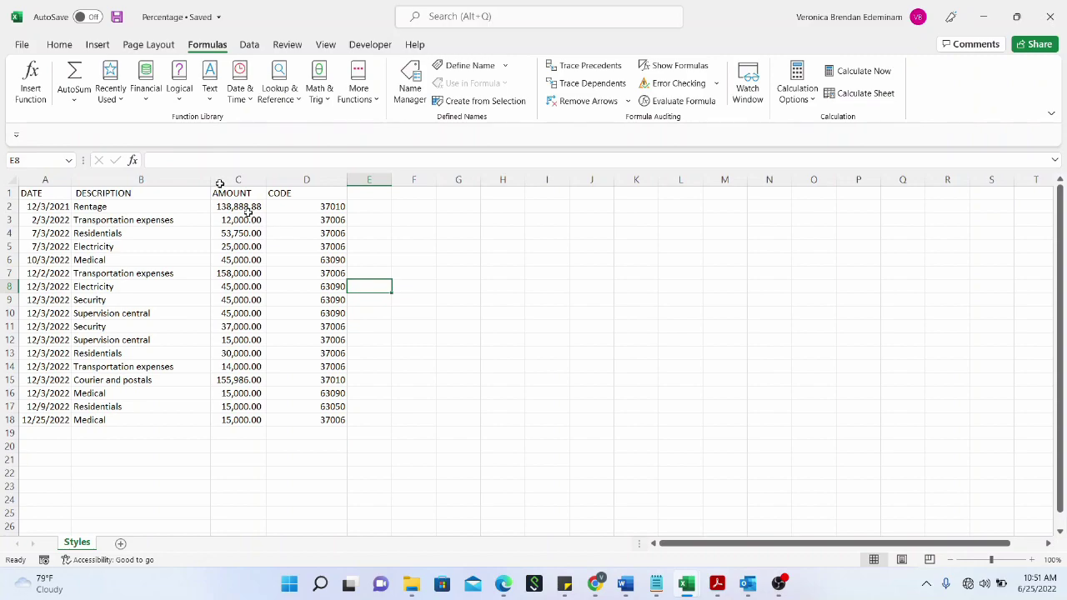
{"action": "left_click", "coordinate": [119, 107]}
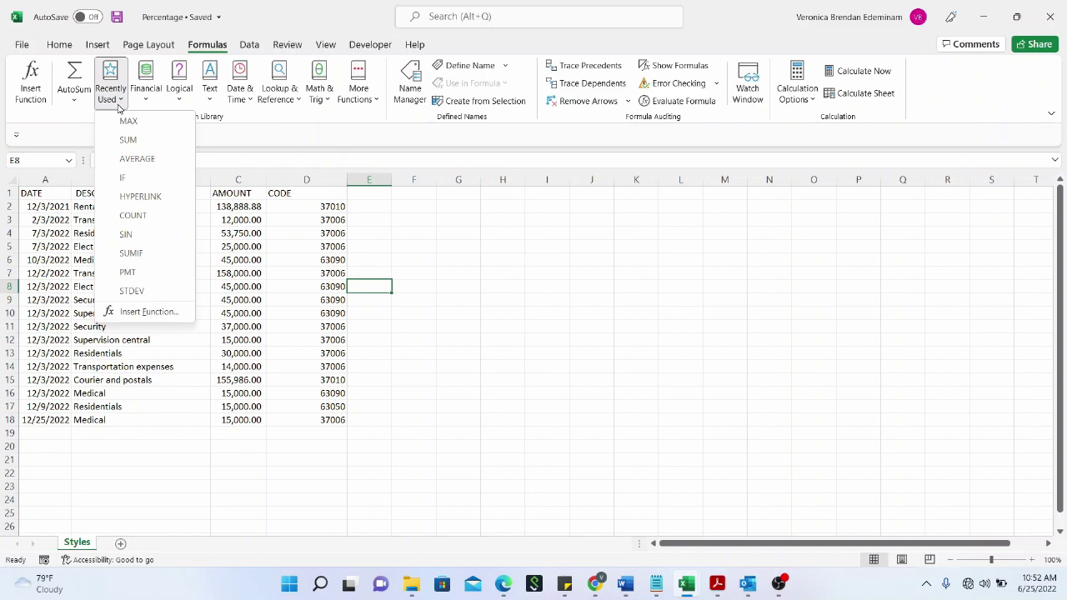
{"action": "left_click", "coordinate": [315, 241]}
- Try totalling the AMOUNT column in cell F5 with =SUM(C2:C18), and clear the cell again
{"action": "left_click", "coordinate": [425, 244]}
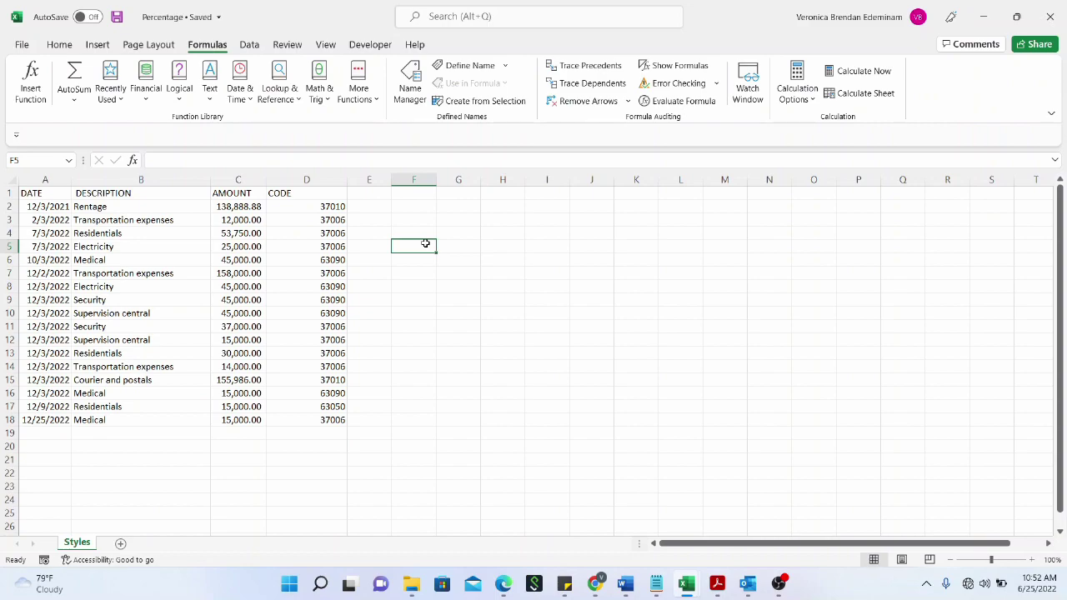
{"action": "type", "text": "="}
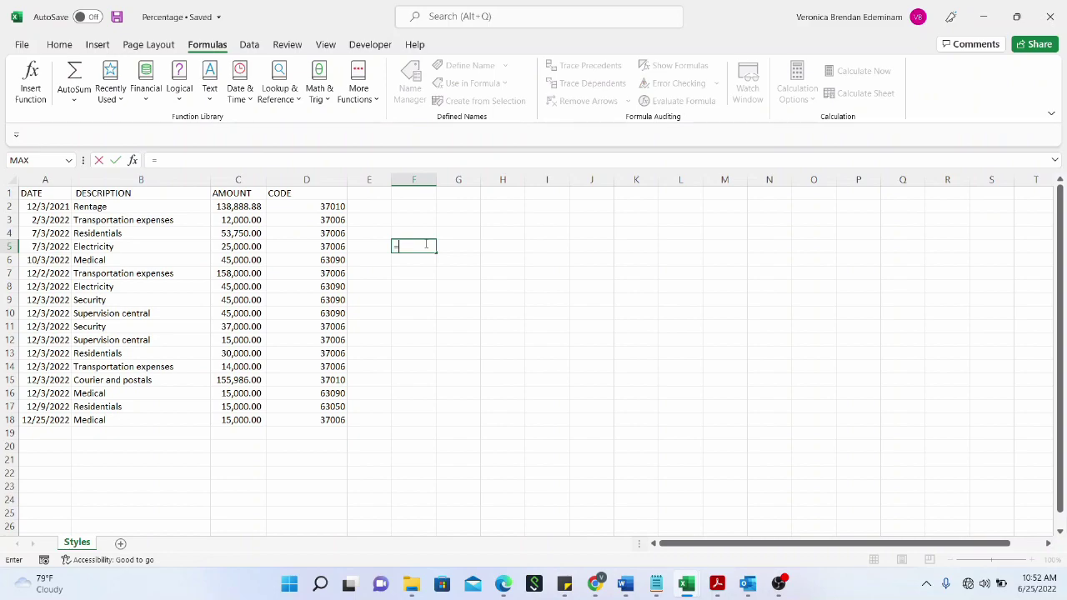
{"action": "type", "text": "SUM"}
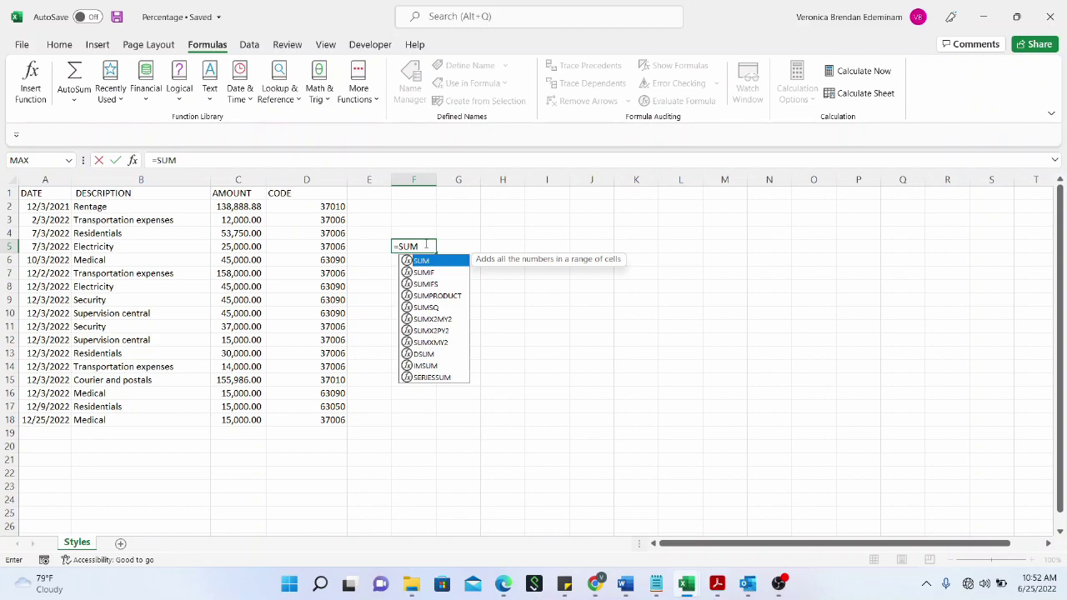
{"action": "type", "text": "("}
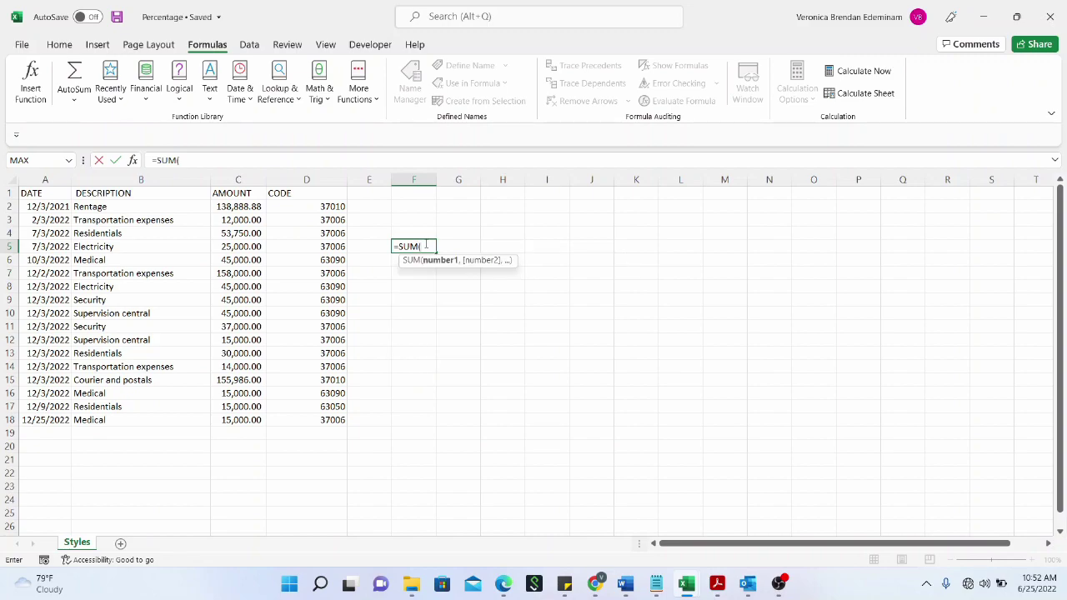
{"action": "left_click_drag", "start_coordinate": [240, 207], "coordinate": [246, 427]}
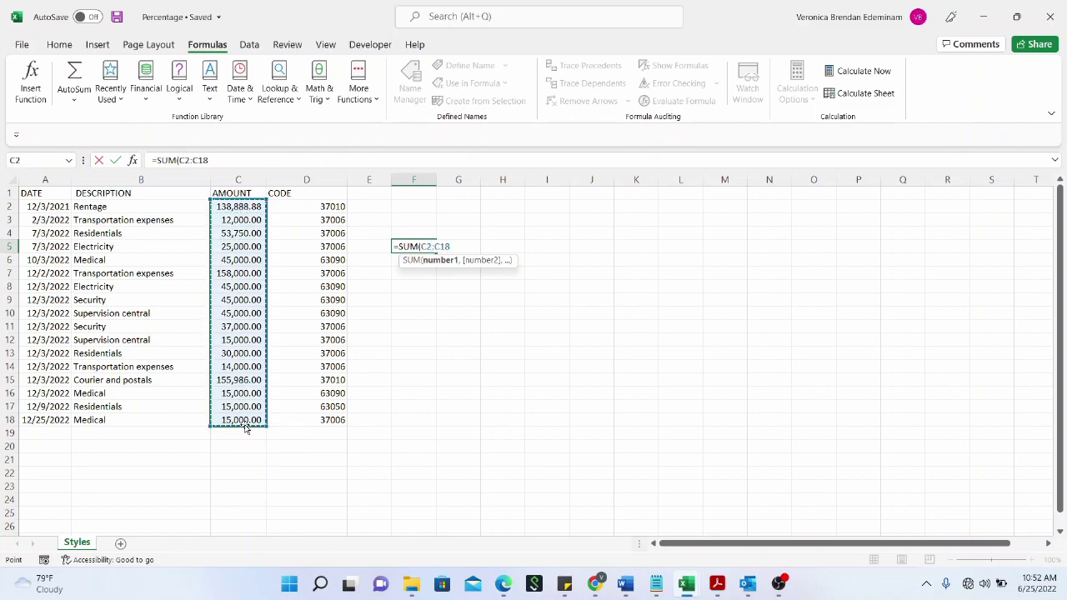
{"action": "type", "text": ")"}
{"action": "key", "text": "Return"}
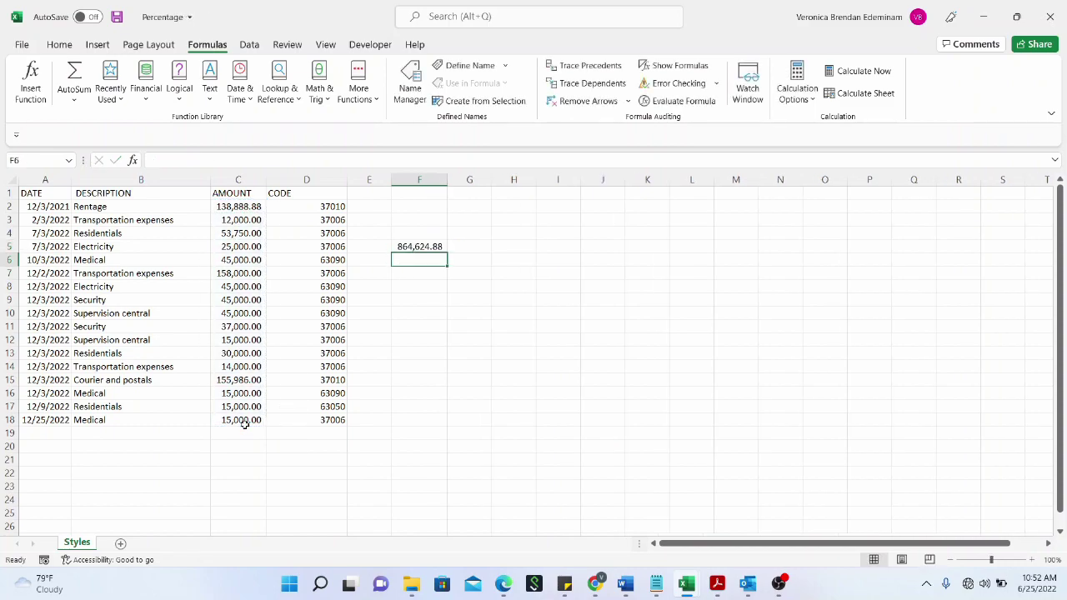
{"action": "left_click", "coordinate": [419, 247]}
{"action": "key", "text": "Delete"}
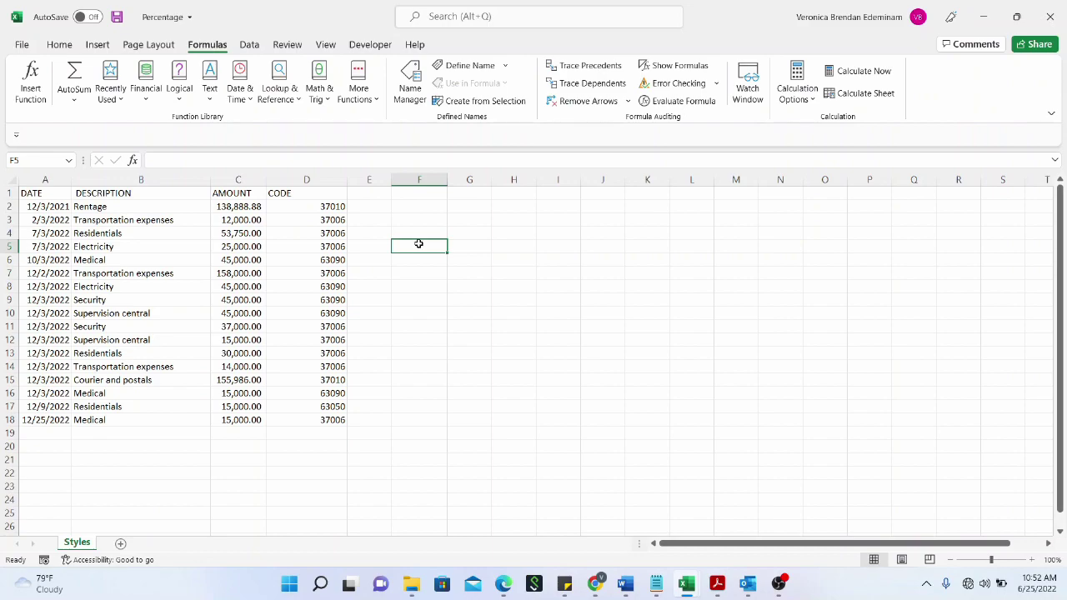
- Review the AutoSum function choices and the additional functions dialog without inserting anything
{"action": "left_click", "coordinate": [60, 45]}
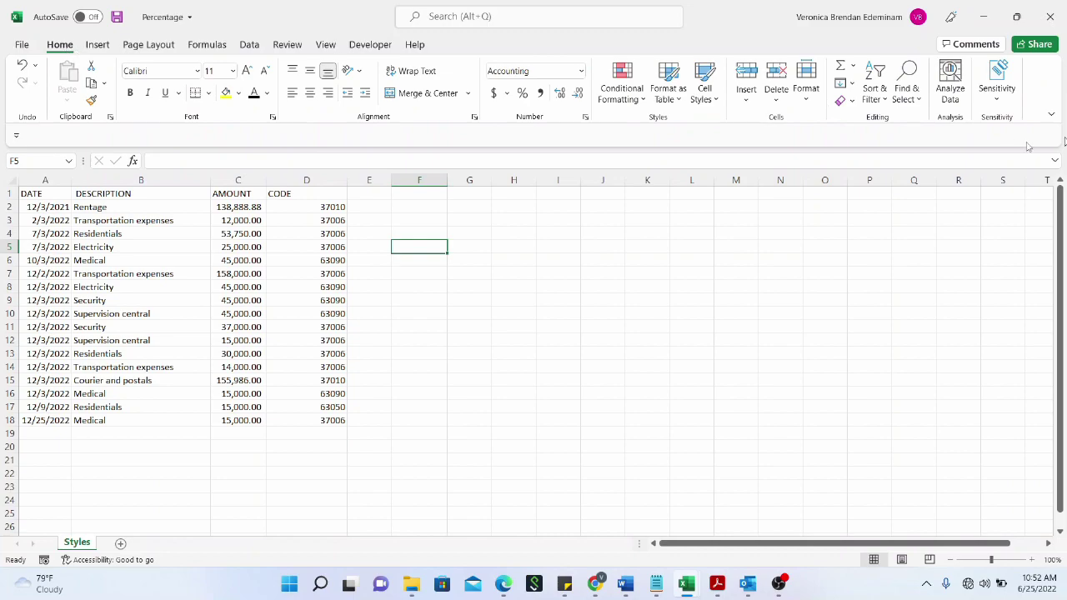
{"action": "left_click", "coordinate": [856, 67]}
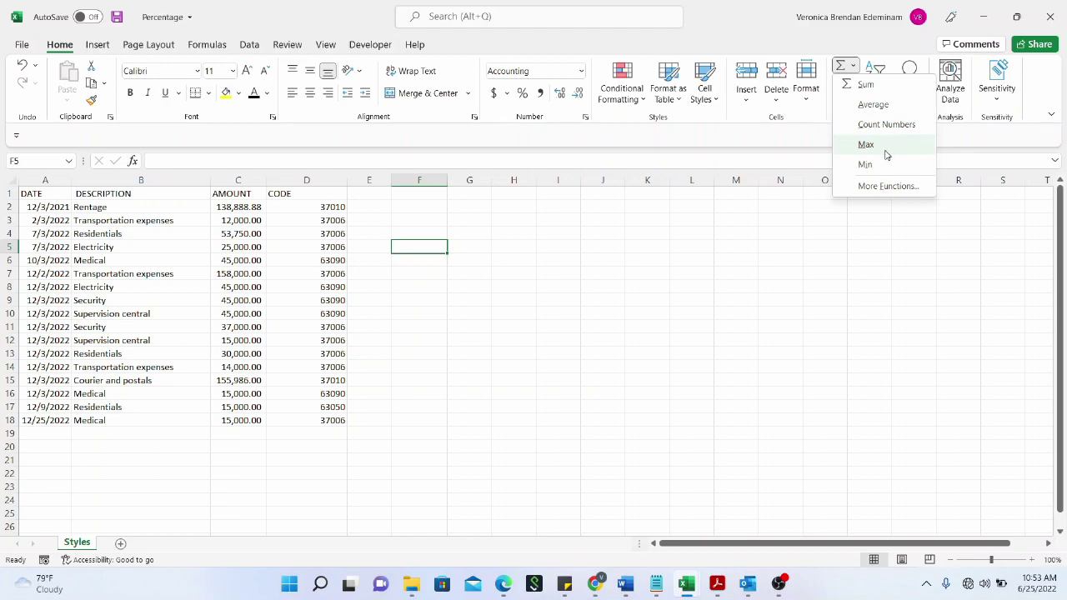
{"action": "left_click", "coordinate": [878, 185]}
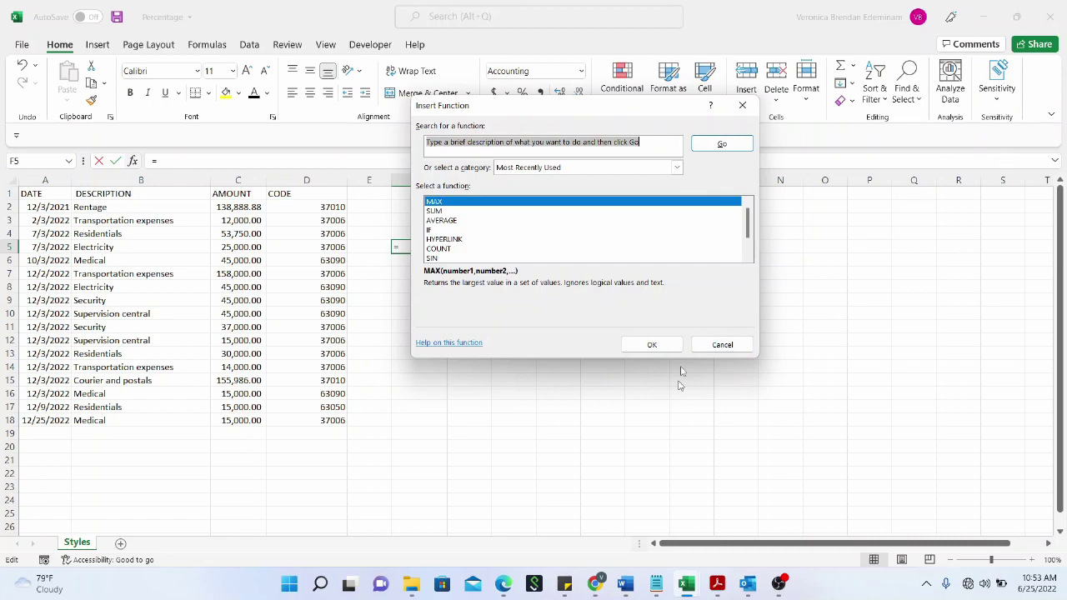
{"action": "left_click", "coordinate": [742, 105]}
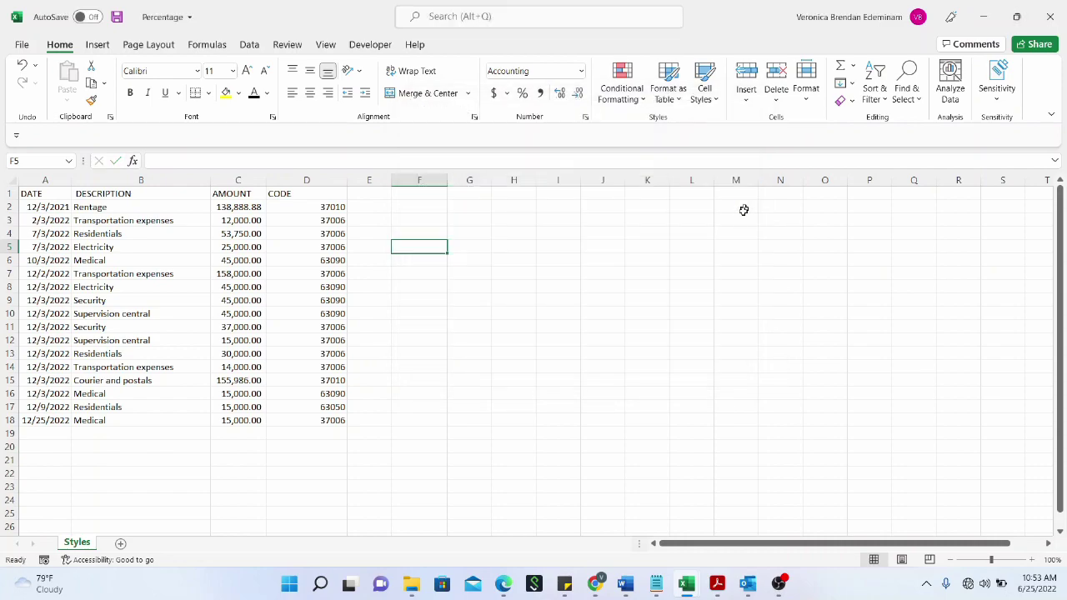
{"action": "left_click", "coordinate": [440, 262]}
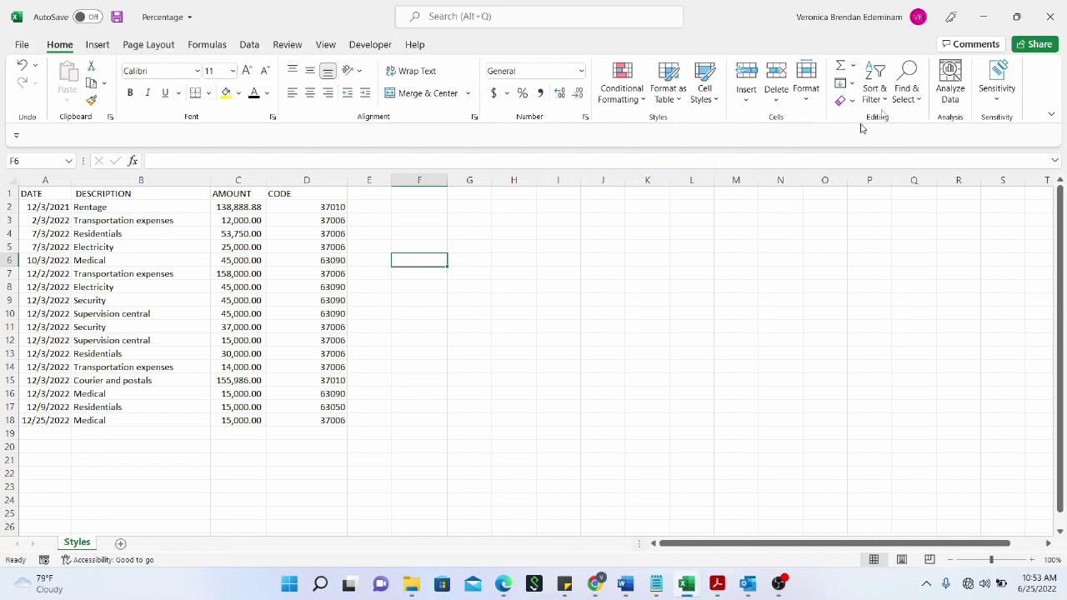
{"action": "left_click", "coordinate": [853, 67]}
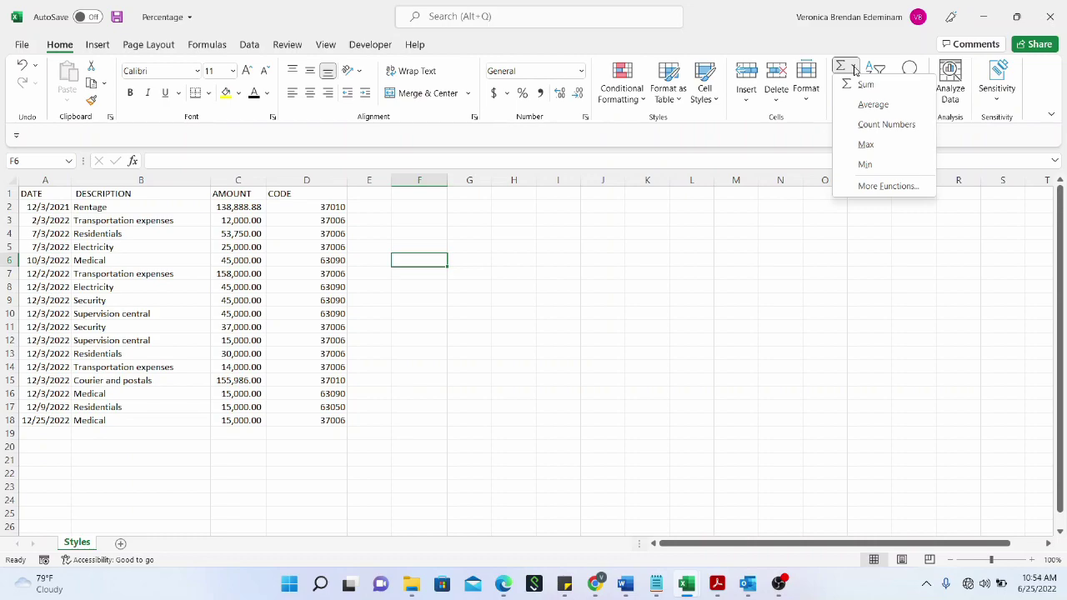
{"action": "left_click", "coordinate": [550, 241]}
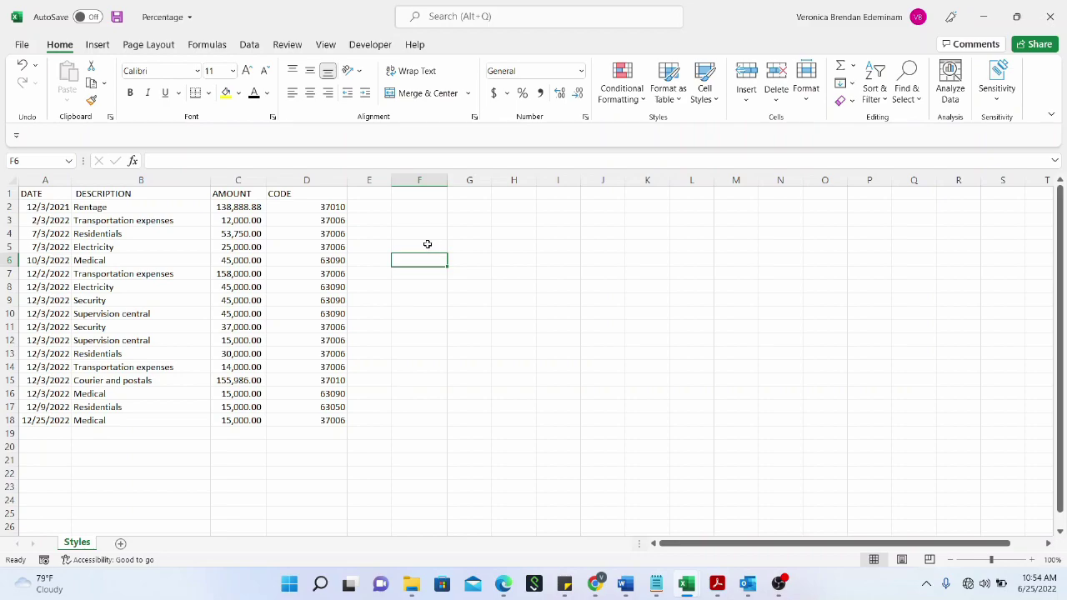
- Widen column G slightly
{"action": "left_click", "coordinate": [457, 218]}
{"action": "left_click_drag", "start_coordinate": [491, 180], "coordinate": [500, 179]}
- Total the AMOUNT column in cell I3 with the formula =SUM(C2:C18)
{"action": "left_click", "coordinate": [569, 219]}
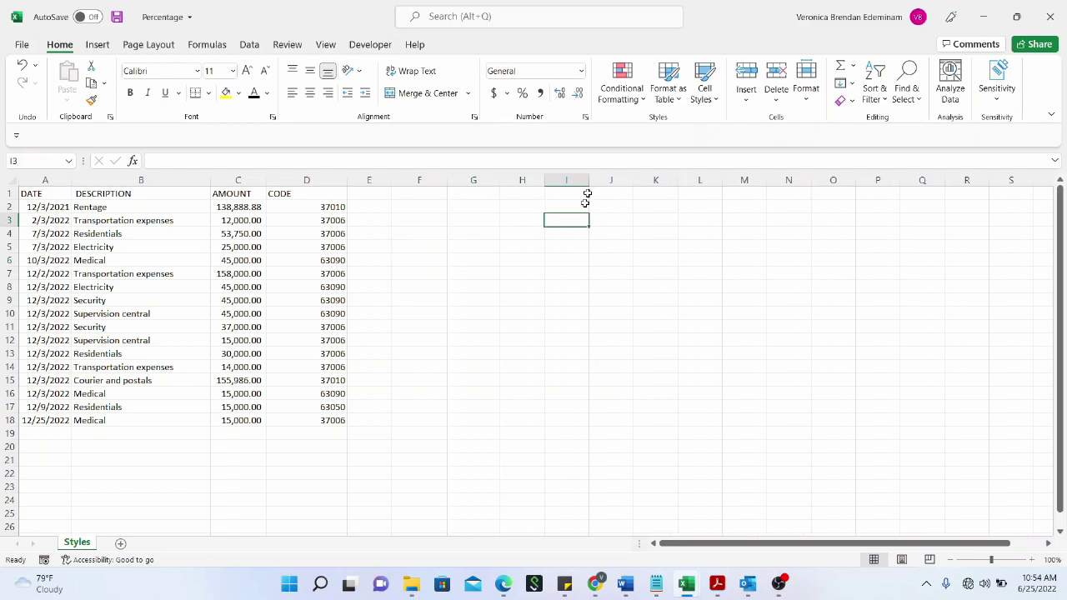
{"action": "type", "text": "="}
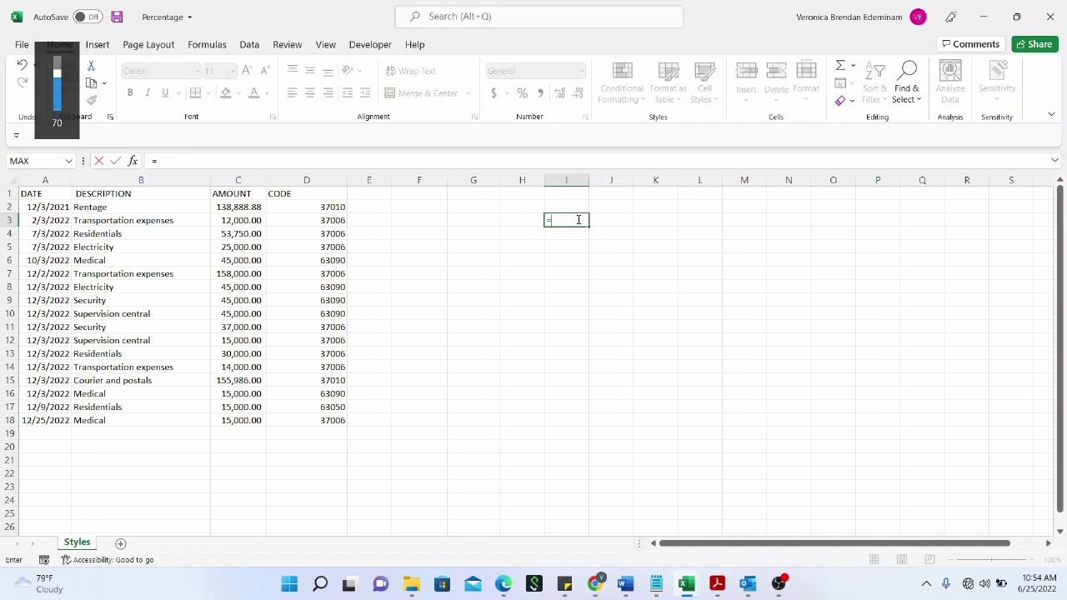
{"action": "type", "text": "SUM"}
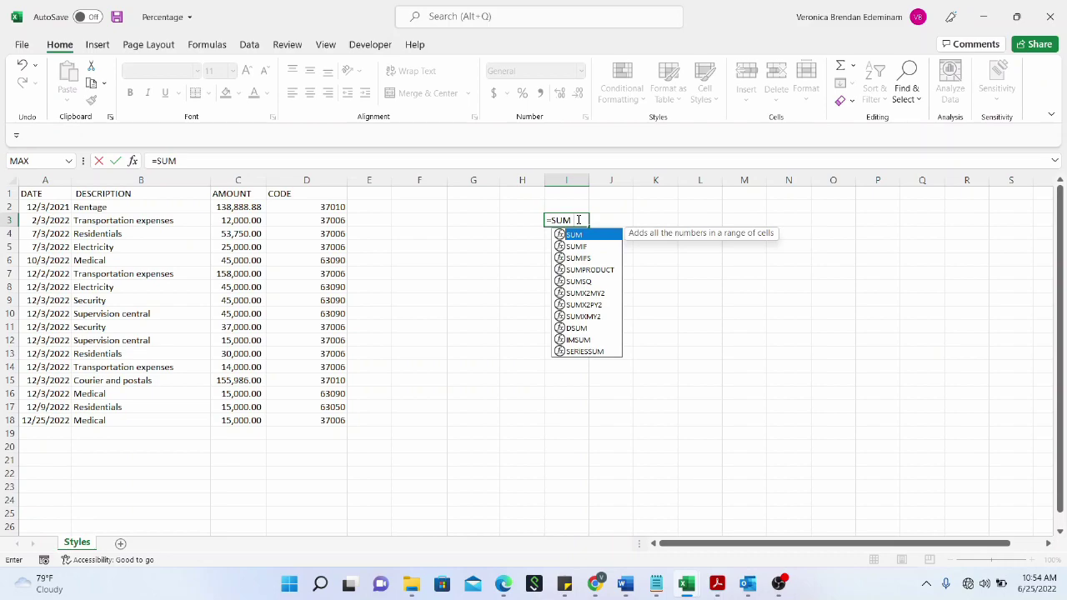
{"action": "type", "text": "("}
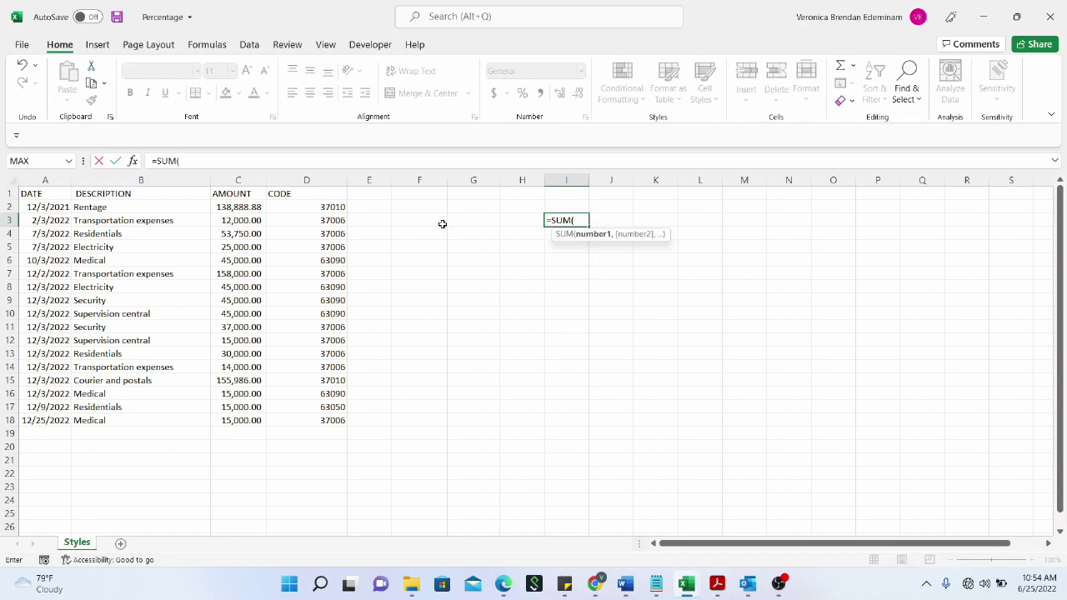
{"action": "key", "text": "BackSpace"}
{"action": "key", "text": "BackSpace"}
{"action": "key", "text": "BackSpace"}
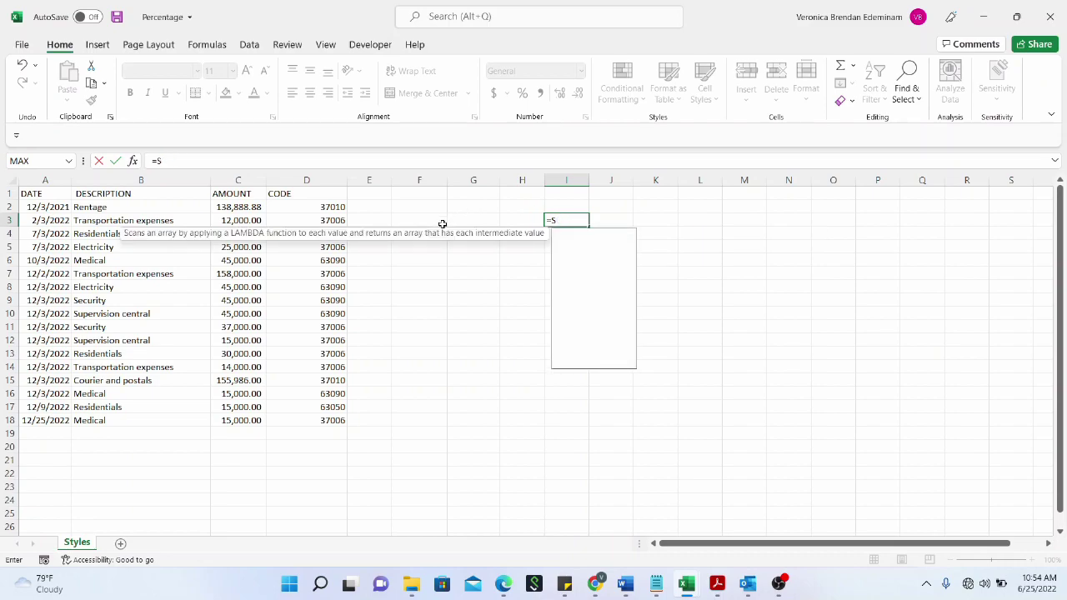
{"action": "type", "text": "UM("}
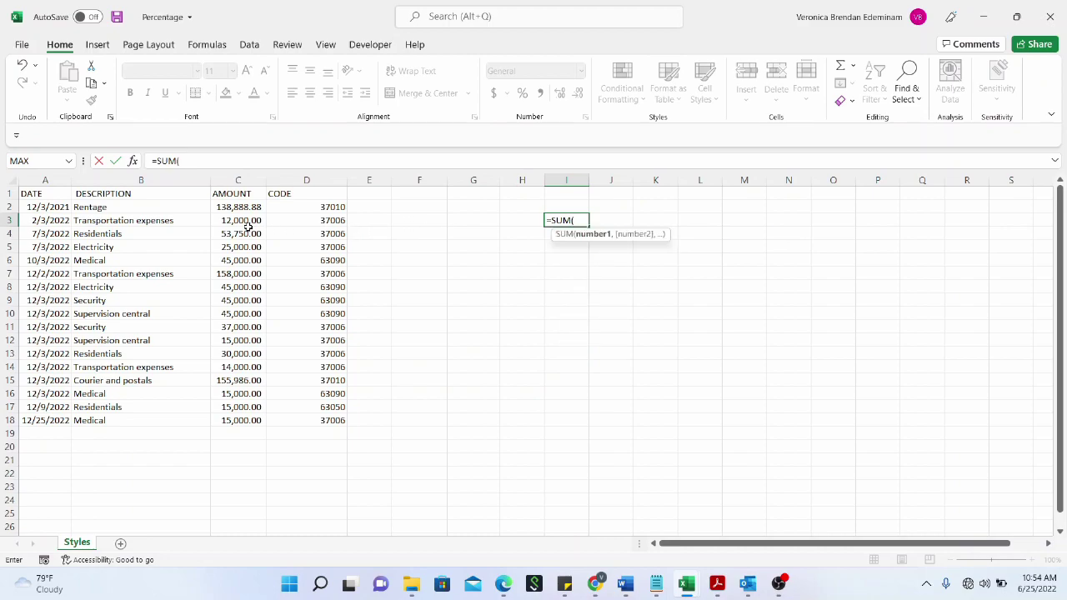
{"action": "left_click_drag", "start_coordinate": [188, 161], "coordinate": [148, 160]}
{"action": "left_click", "coordinate": [197, 161]}
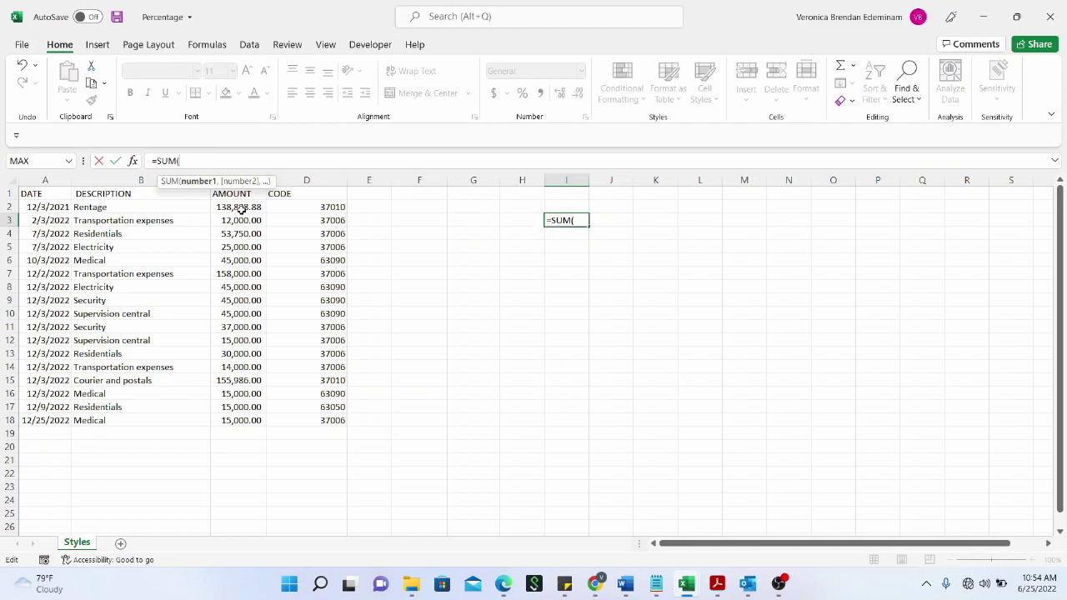
{"action": "left_click_drag", "start_coordinate": [241, 210], "coordinate": [240, 419]}
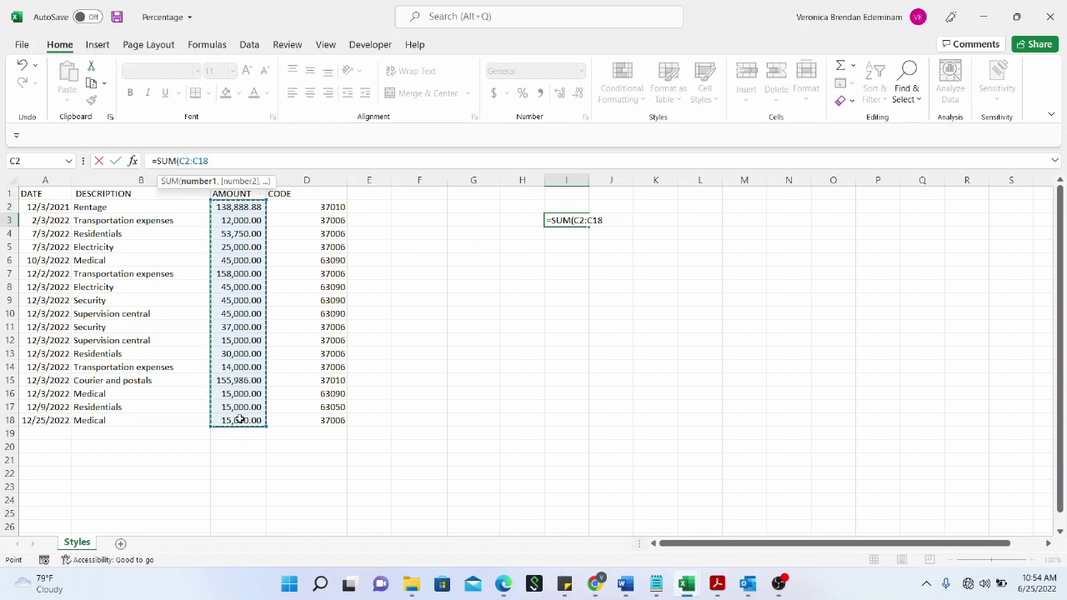
{"action": "type", "text": ")"}
{"action": "key", "text": "Return"}
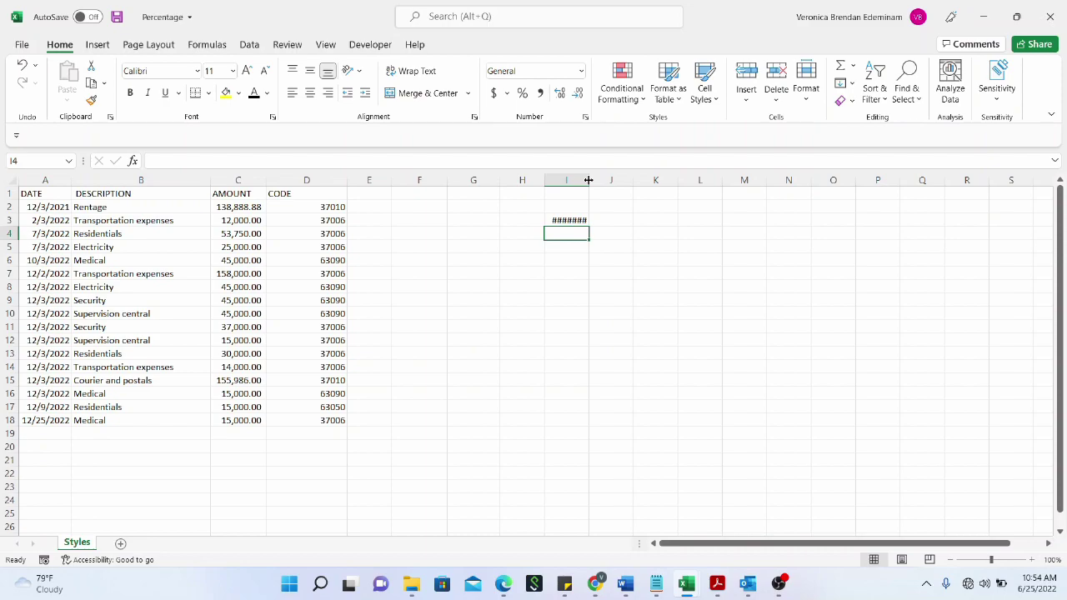
- Widen column I to fit the total in I3, and label it "SUM" in cell H3
{"action": "left_click_drag", "start_coordinate": [589, 180], "coordinate": [609, 180]}
{"action": "left_click", "coordinate": [593, 222]}
{"action": "left_click", "coordinate": [523, 223]}
{"action": "type", "text": "SUM"}
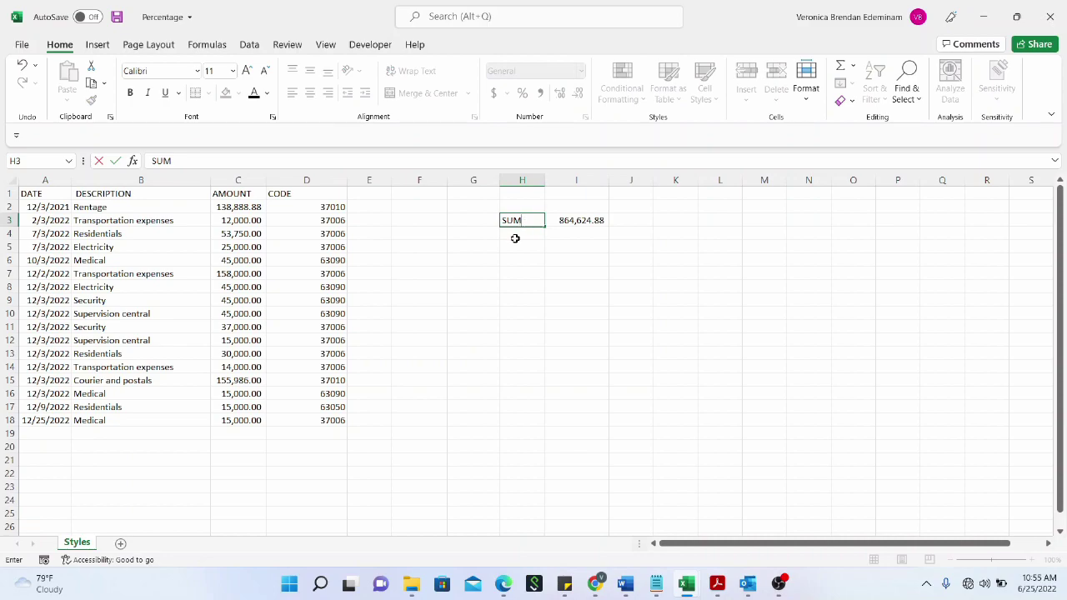
{"action": "left_click", "coordinate": [515, 239]}
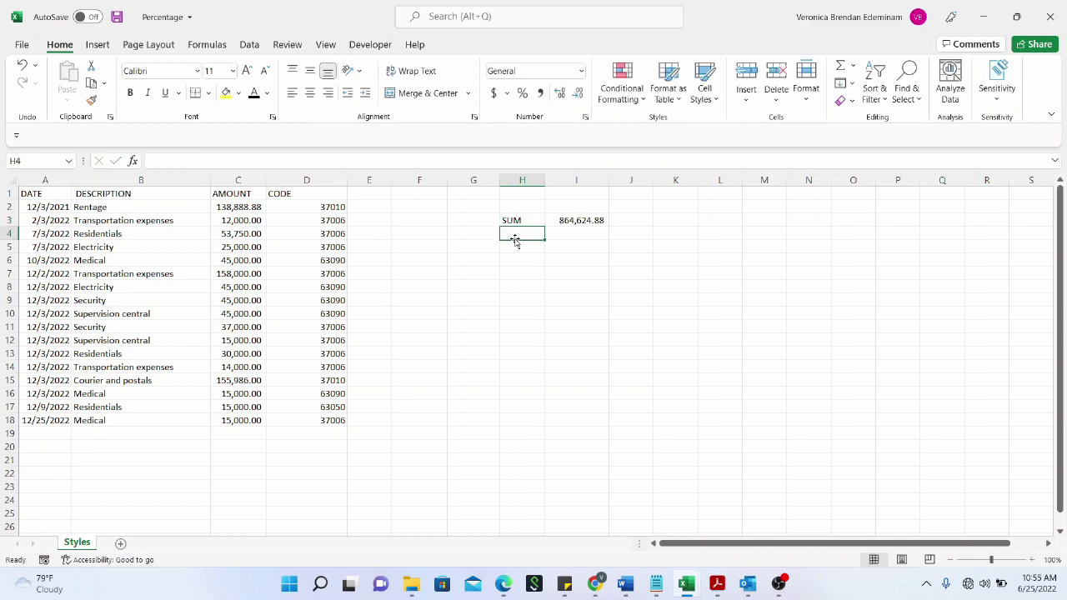
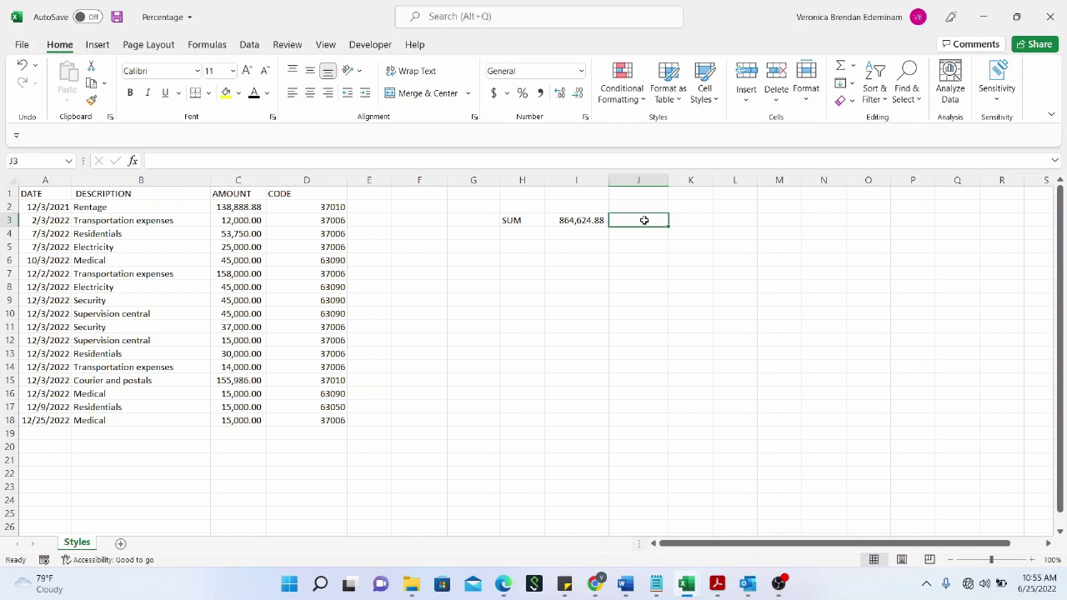
- Add the first three AMOUNT values in cell J3 with the formula =C2+C3+C4
{"action": "type", "text": "="}
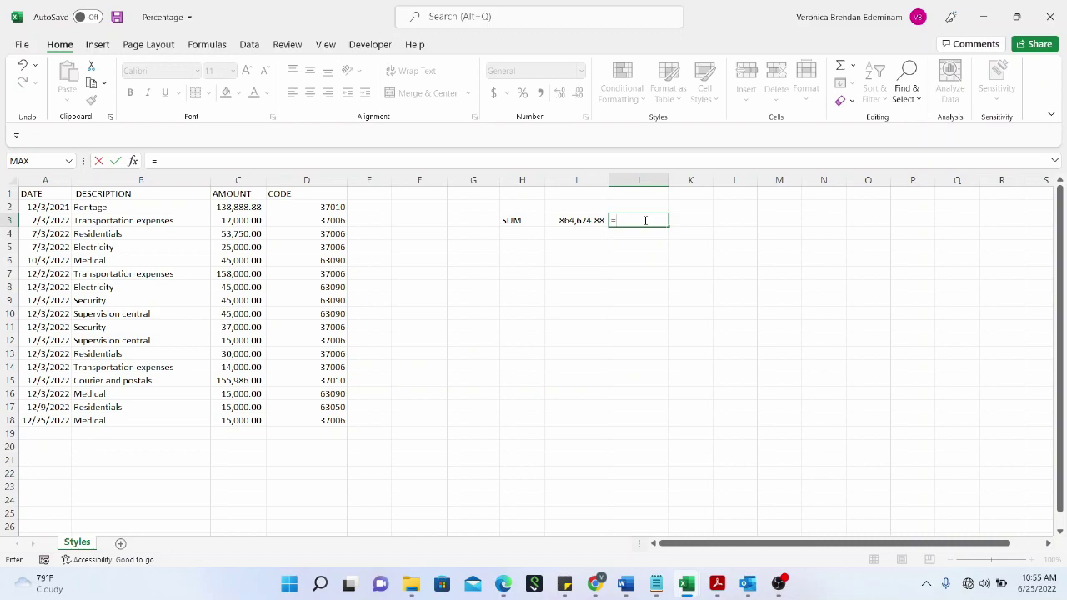
{"action": "left_click", "coordinate": [255, 208]}
{"action": "type", "text": "+"}
{"action": "left_click", "coordinate": [254, 222]}
{"action": "type", "text": "+"}
{"action": "left_click", "coordinate": [254, 233]}
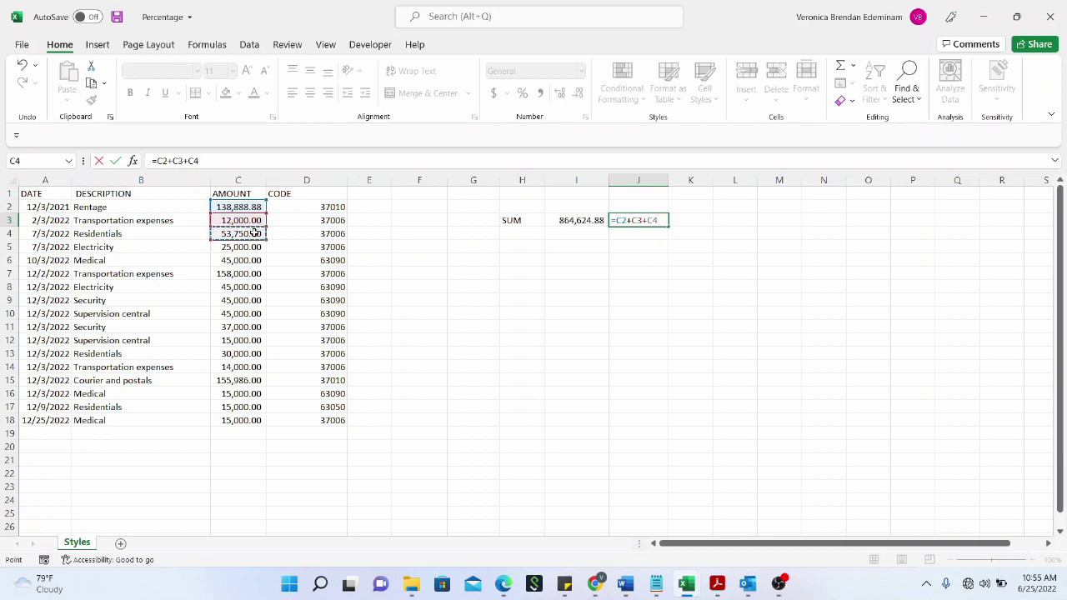
{"action": "key", "text": "Return"}
- Clear the addition formula from cell J3
{"action": "left_click", "coordinate": [657, 221]}
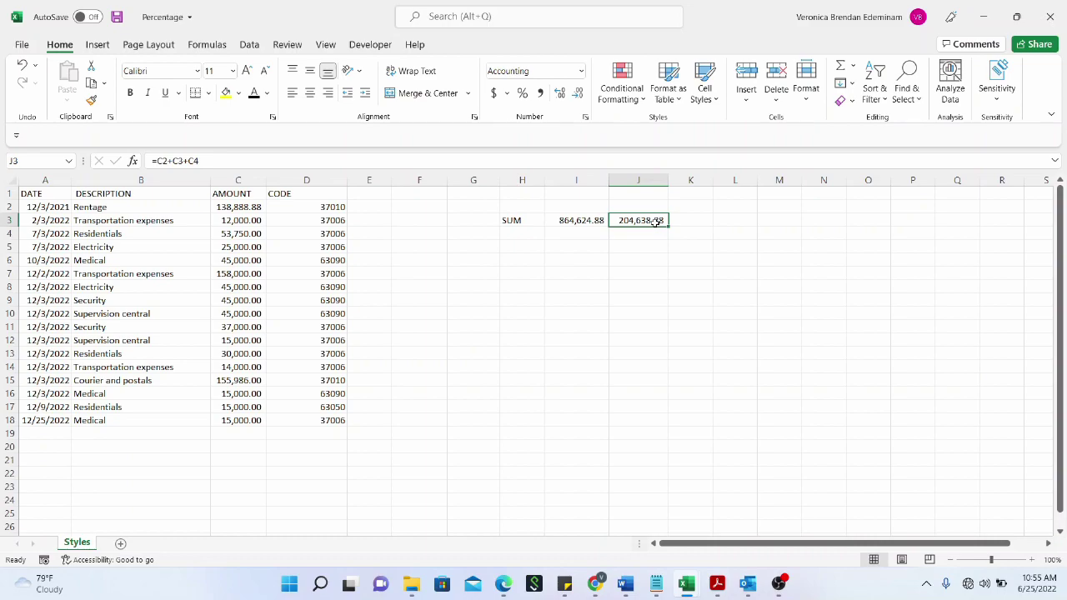
{"action": "key", "text": "BackSpace"}
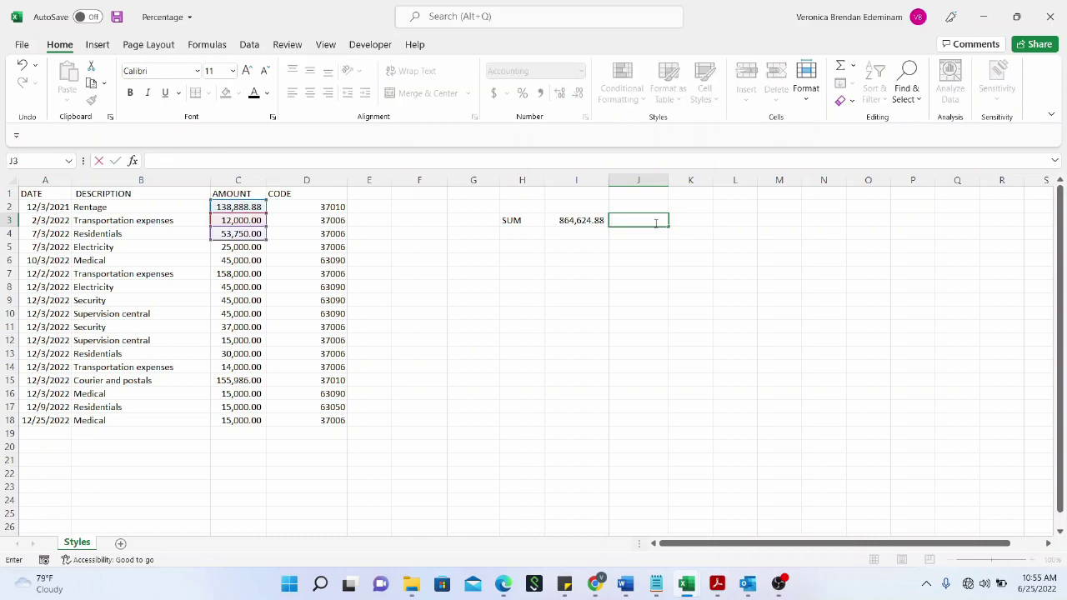
{"action": "left_click", "coordinate": [657, 270]}
- Sum non-adjacent AMOUNT cells in J3 with the formula =SUM(C2:C6,C9,C15:C18)
{"action": "left_click", "coordinate": [652, 219]}
{"action": "type", "text": "=S"}
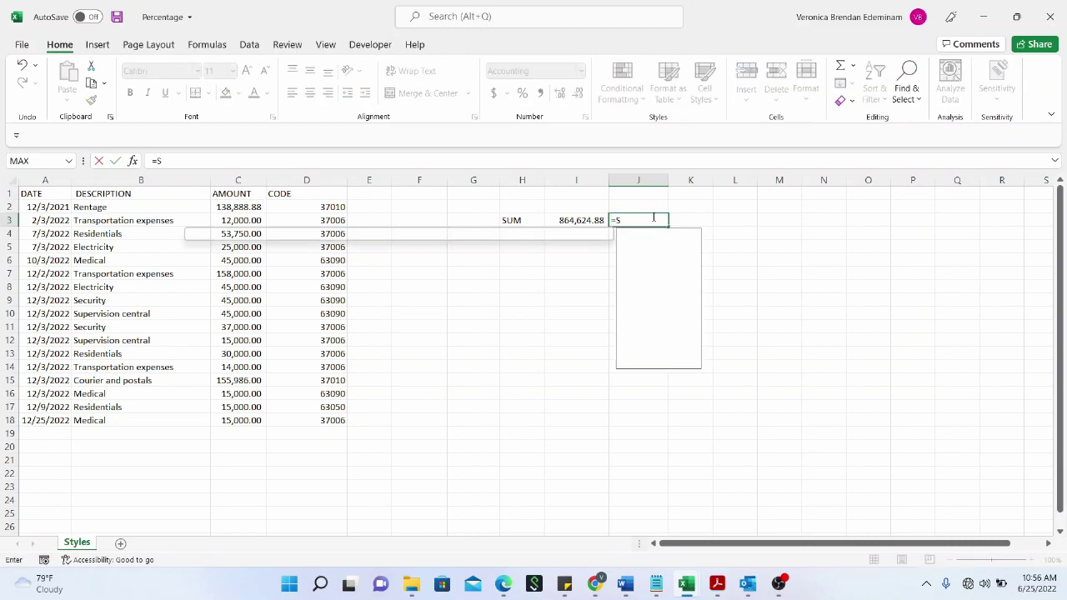
{"action": "type", "text": "UM("}
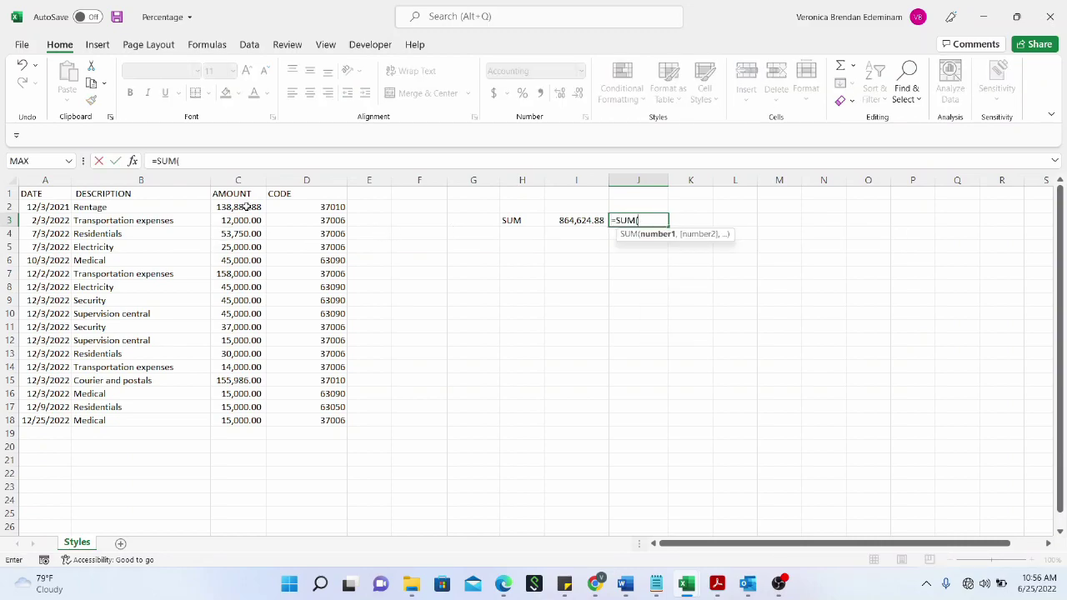
{"action": "left_click_drag", "start_coordinate": [246, 207], "coordinate": [254, 253]}
{"action": "type", "text": ","}
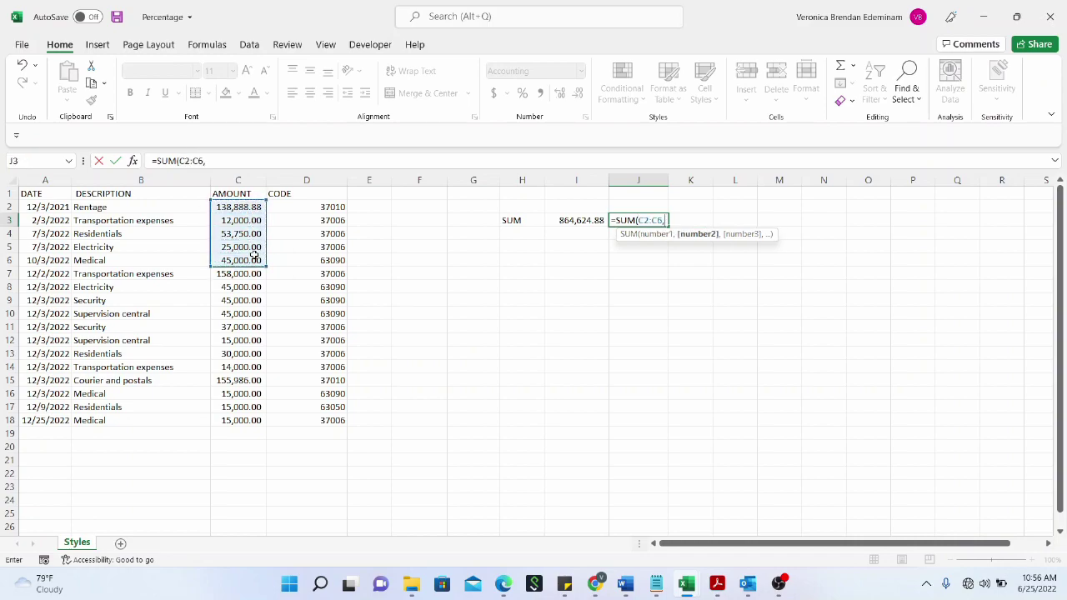
{"action": "left_click", "coordinate": [240, 303]}
{"action": "type", "text": ","}
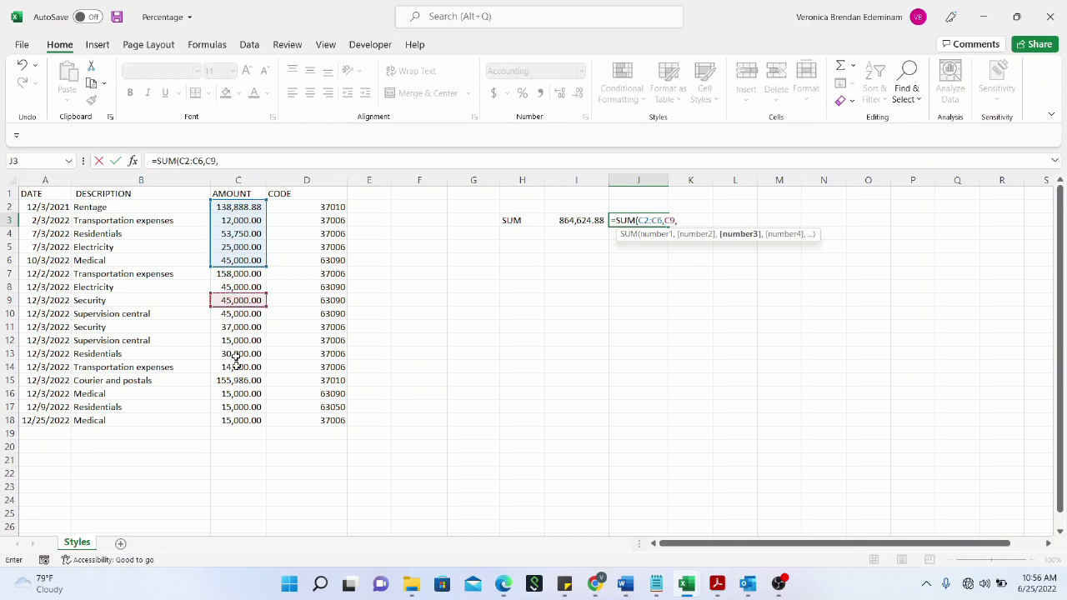
{"action": "left_click_drag", "start_coordinate": [235, 380], "coordinate": [232, 427]}
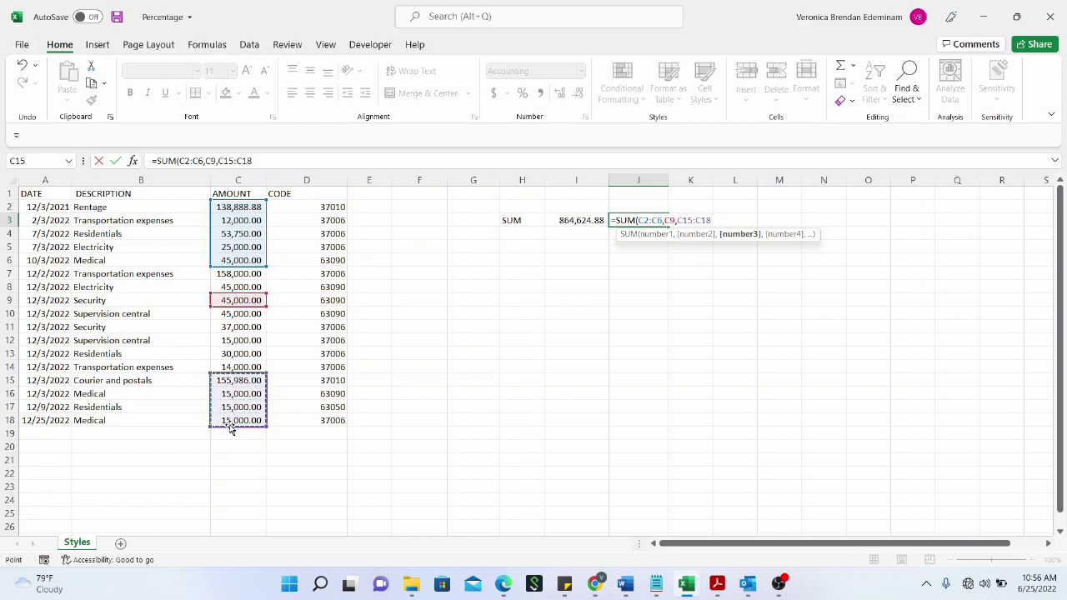
{"action": "type", "text": ")"}
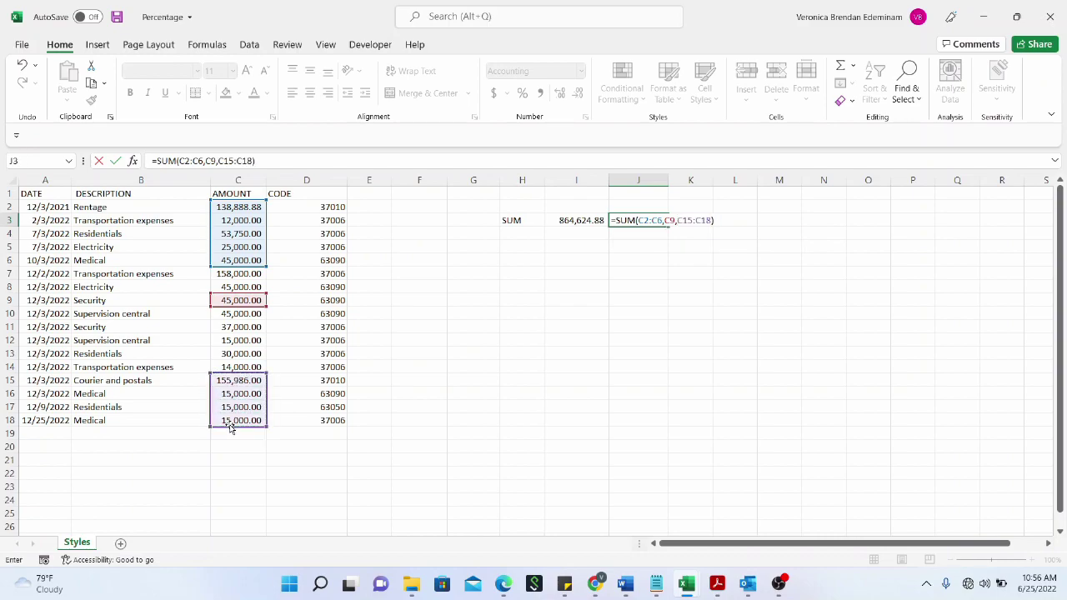
{"action": "key", "text": "Return"}
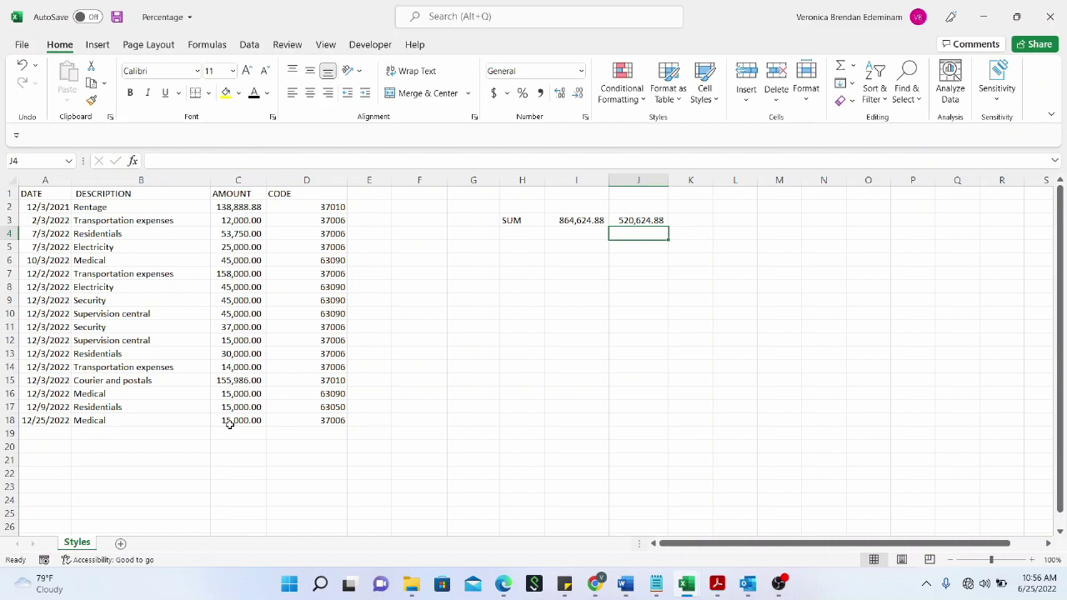
- Highlight the whole SUM formula of J3 to review its ranges, and empty the cell
{"action": "left_click", "coordinate": [615, 222]}
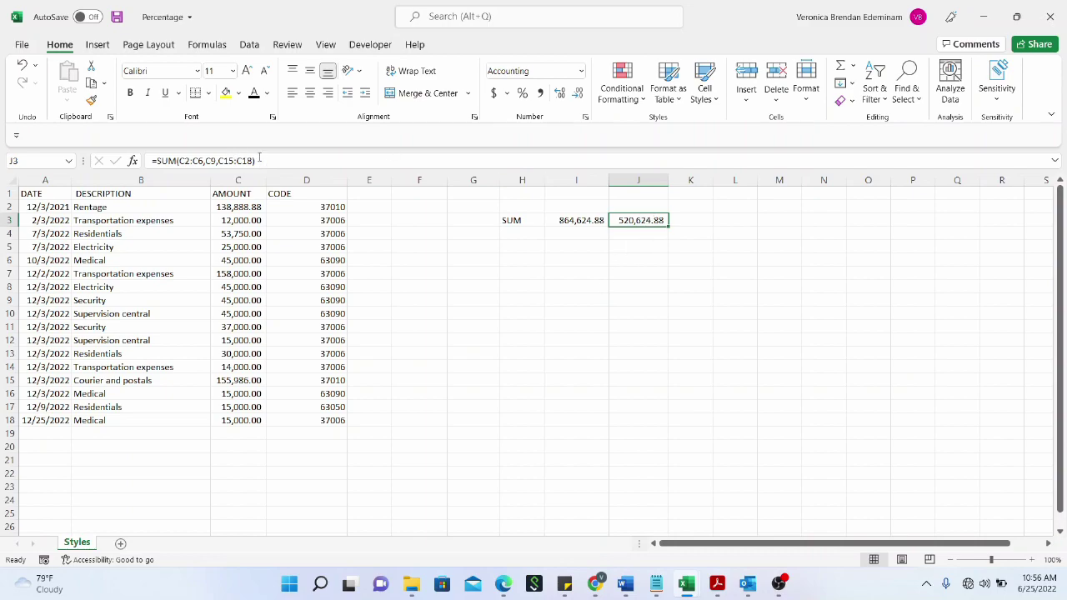
{"action": "left_click_drag", "start_coordinate": [259, 159], "coordinate": [98, 158]}
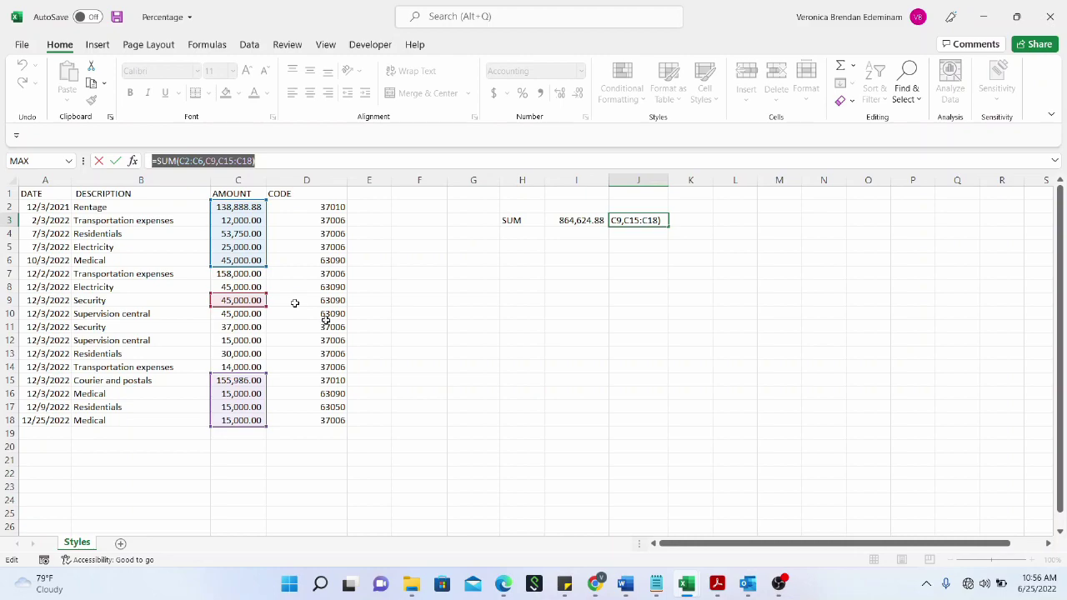
{"action": "key", "text": "Escape"}
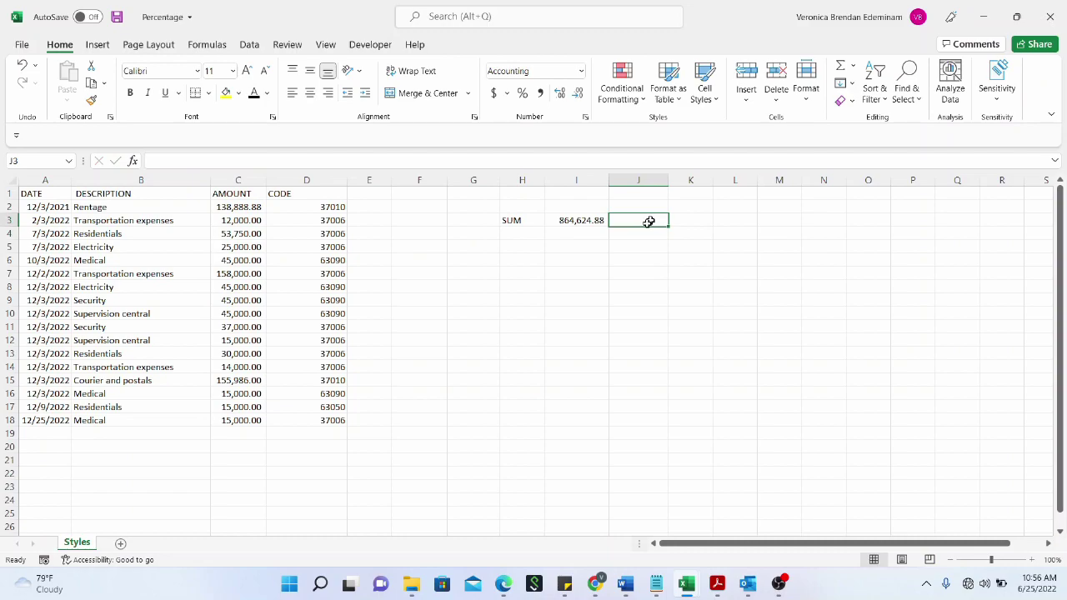
- Label cell H4 "AVERAGE", directly below the SUM label
{"action": "left_click", "coordinate": [592, 236]}
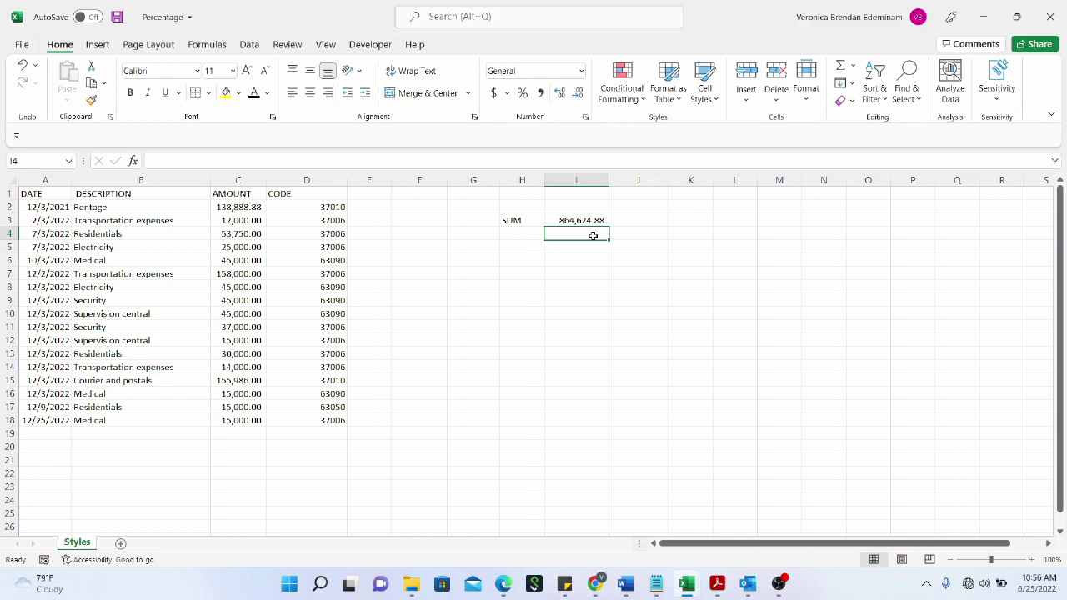
{"action": "left_click", "coordinate": [517, 237]}
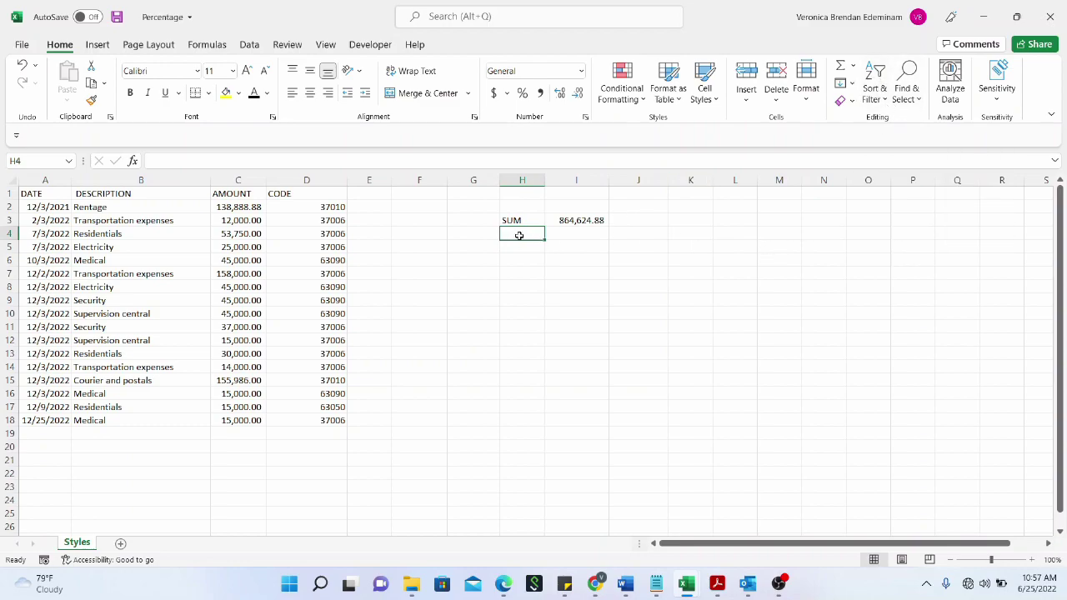
{"action": "type", "text": "AVERAGE"}
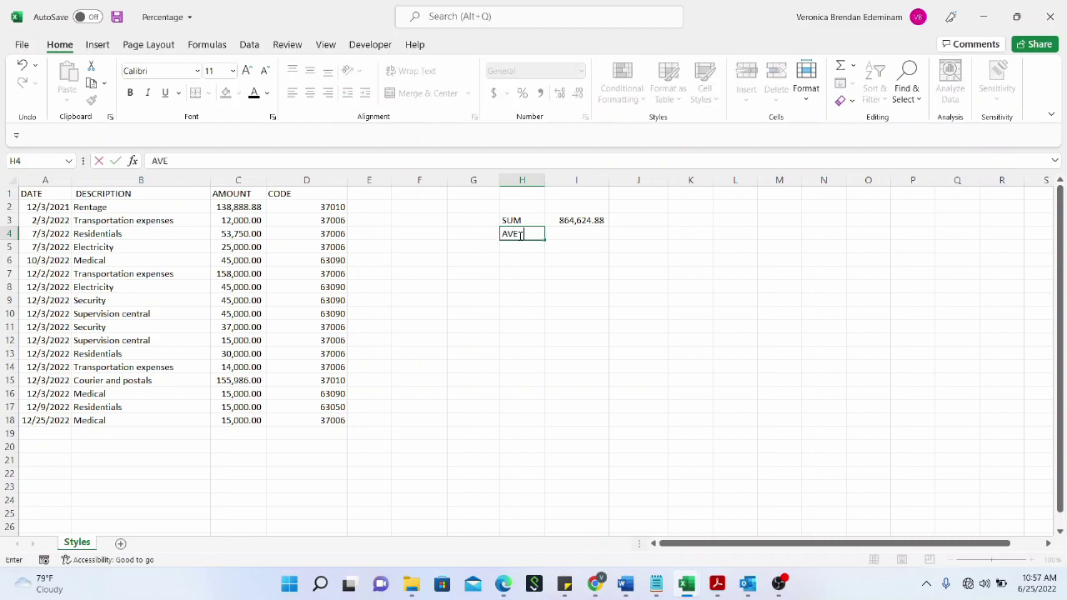
{"action": "left_click", "coordinate": [578, 233]}
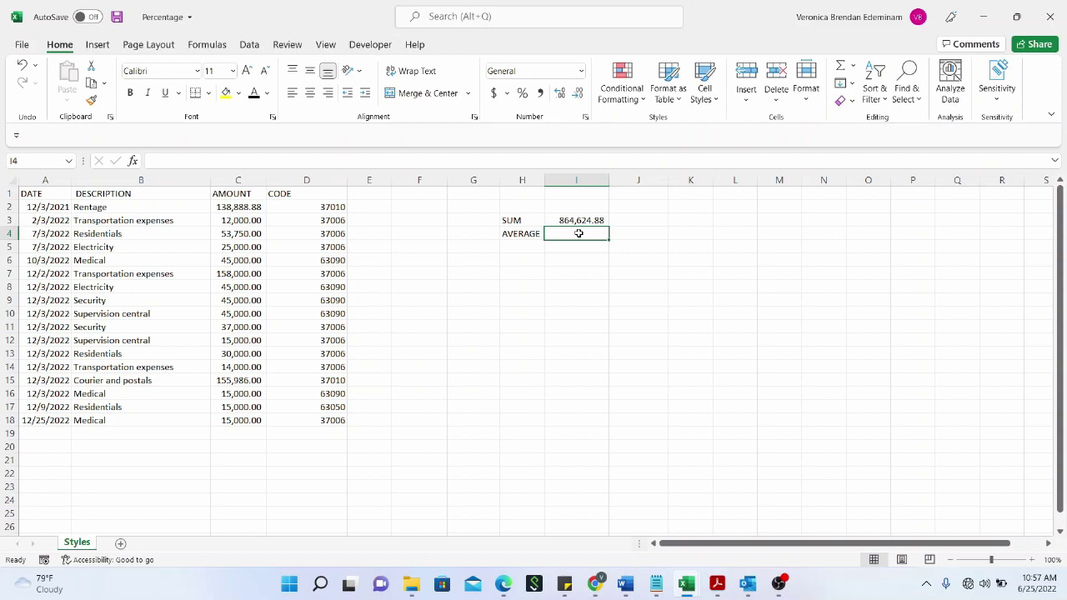
{"action": "type", "text": "="}
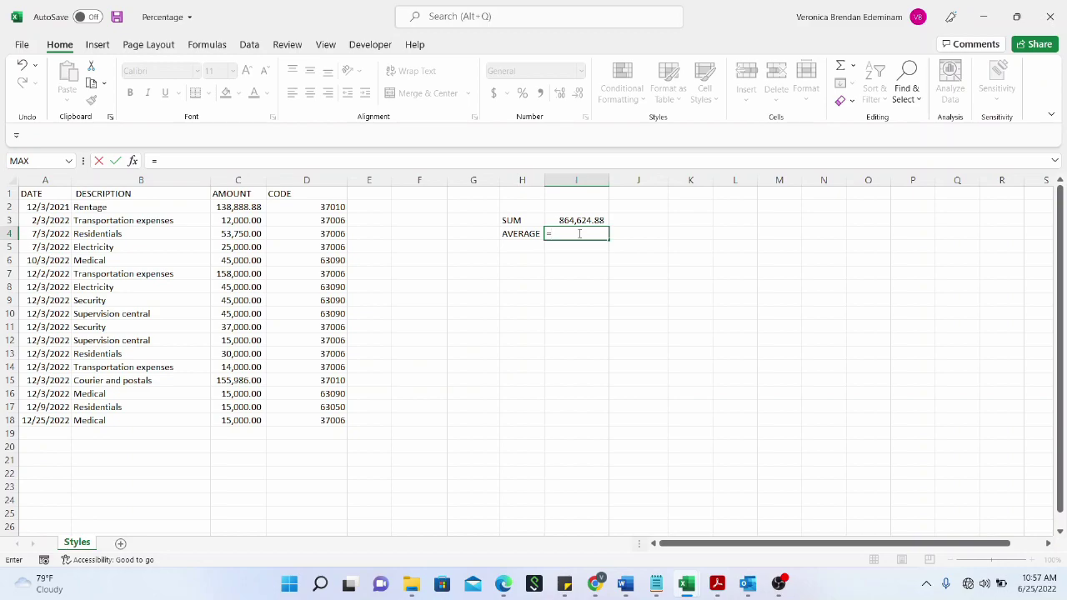
{"action": "type", "text": "AVERAGE"}
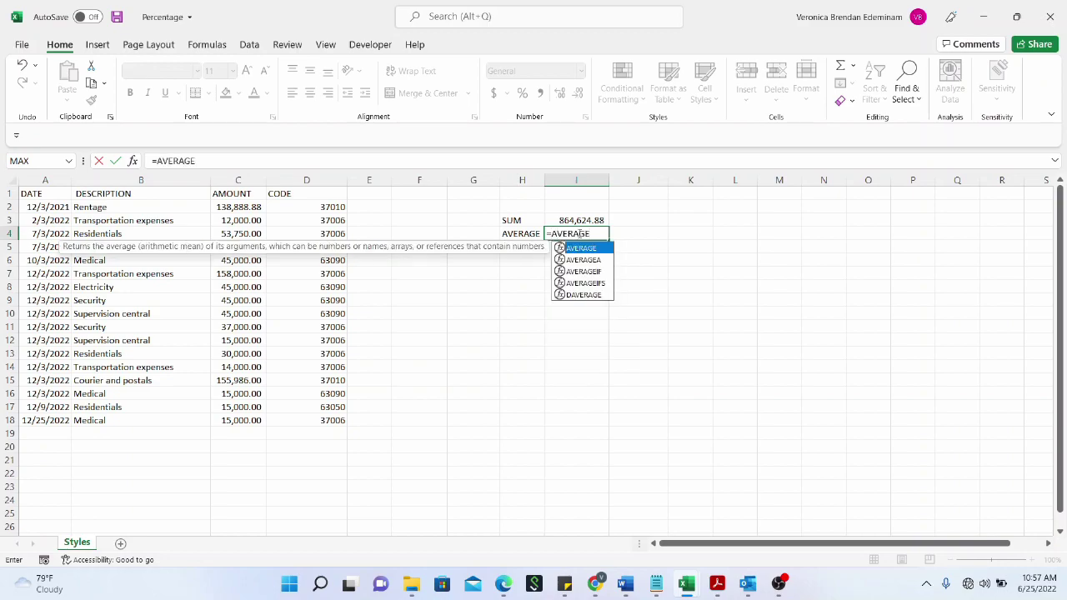
{"action": "key", "text": "BackSpace"}
{"action": "key", "text": "BackSpace"}
{"action": "key", "text": "BackSpace"}
{"action": "key", "text": "BackSpace"}
{"action": "key", "text": "BackSpace"}
{"action": "key", "text": "BackSpace"}
{"action": "key", "text": "BackSpace"}
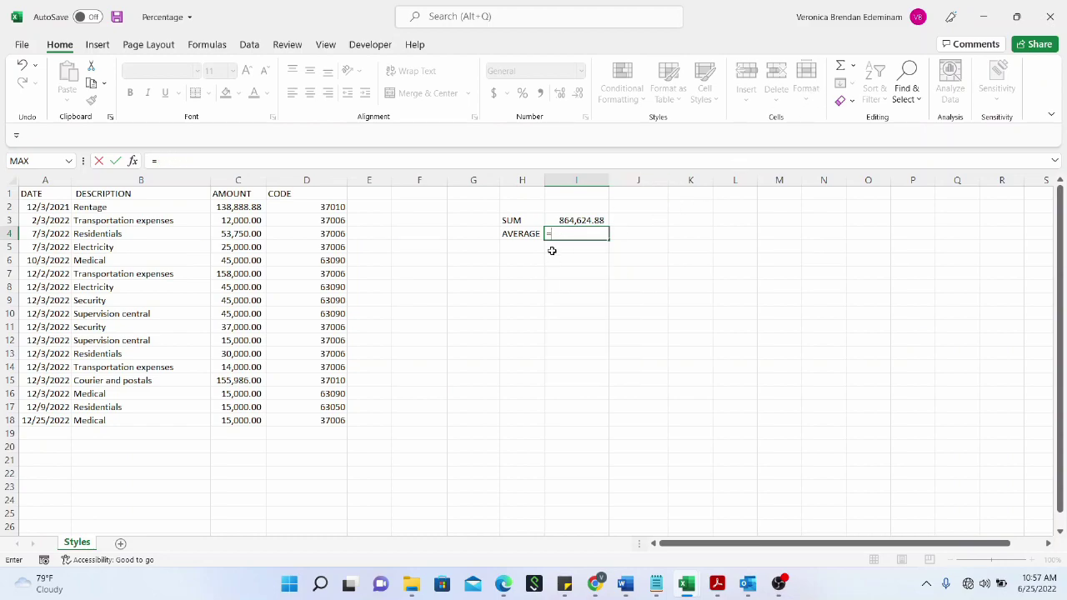
{"action": "key", "text": "Escape"}
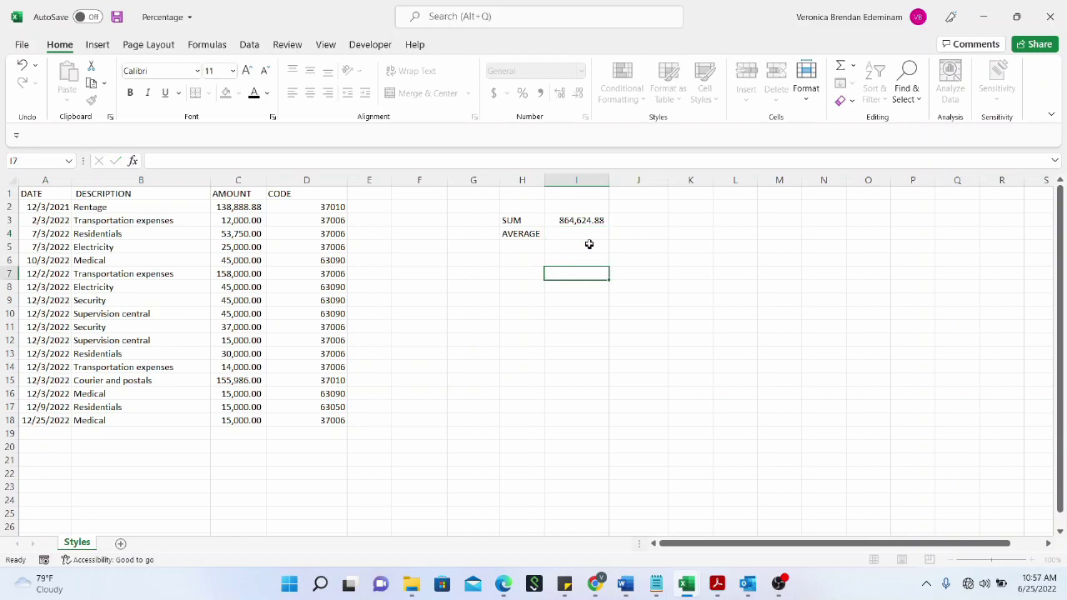
{"action": "left_click", "coordinate": [569, 273]}
- Calculate the average of the AMOUNT column in I4 using the AutoSum Average function with the range C2:C18
{"action": "left_click", "coordinate": [590, 235]}
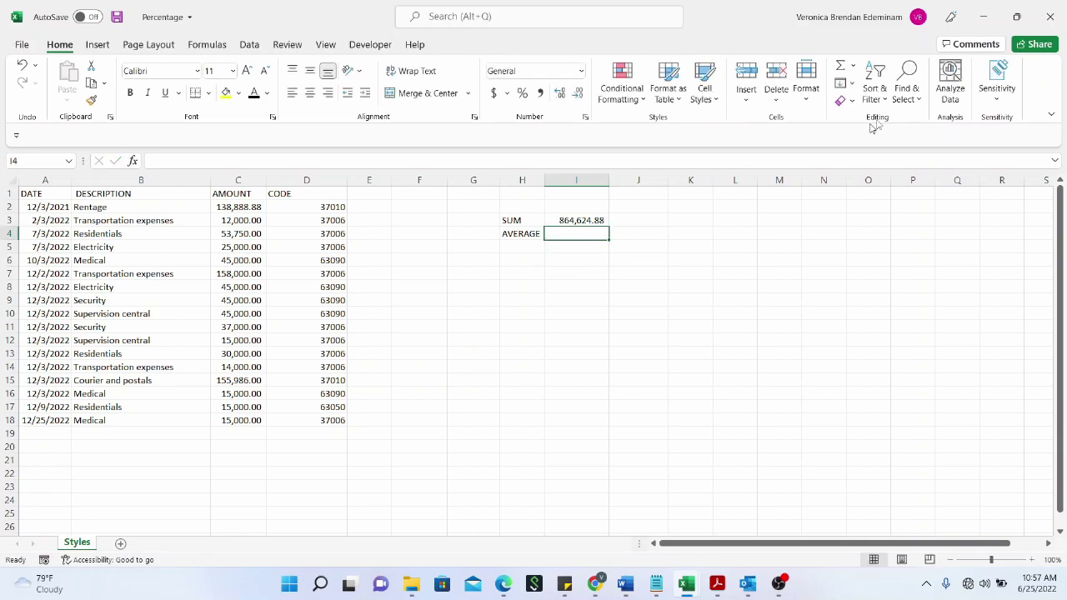
{"action": "left_click", "coordinate": [852, 66]}
{"action": "left_click", "coordinate": [871, 105]}
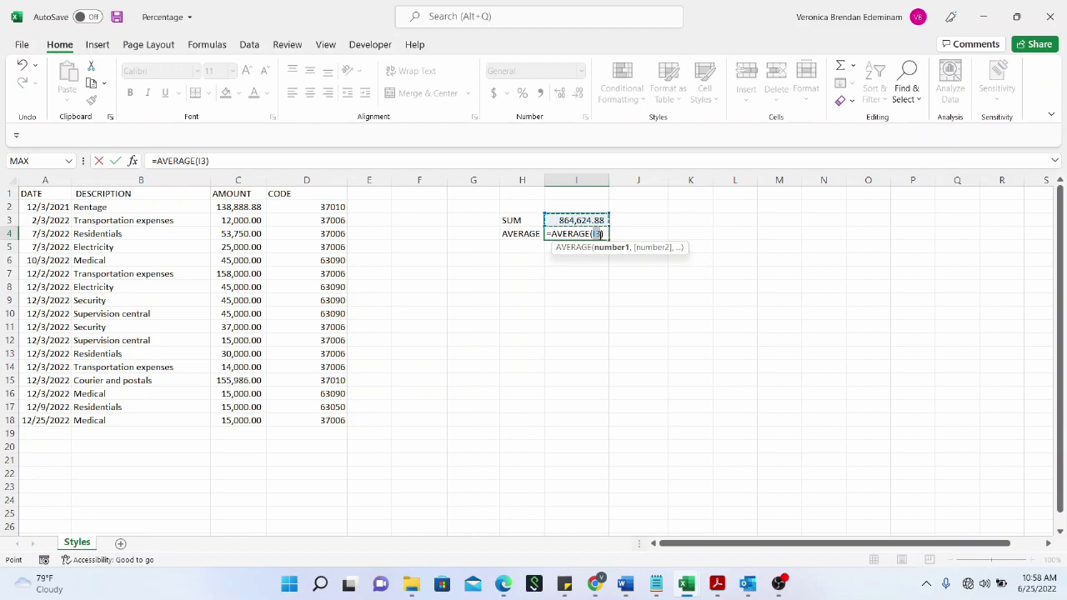
{"action": "key", "text": "BackSpace"}
{"action": "key", "text": "BackSpace"}
{"action": "key", "text": "BackSpace"}
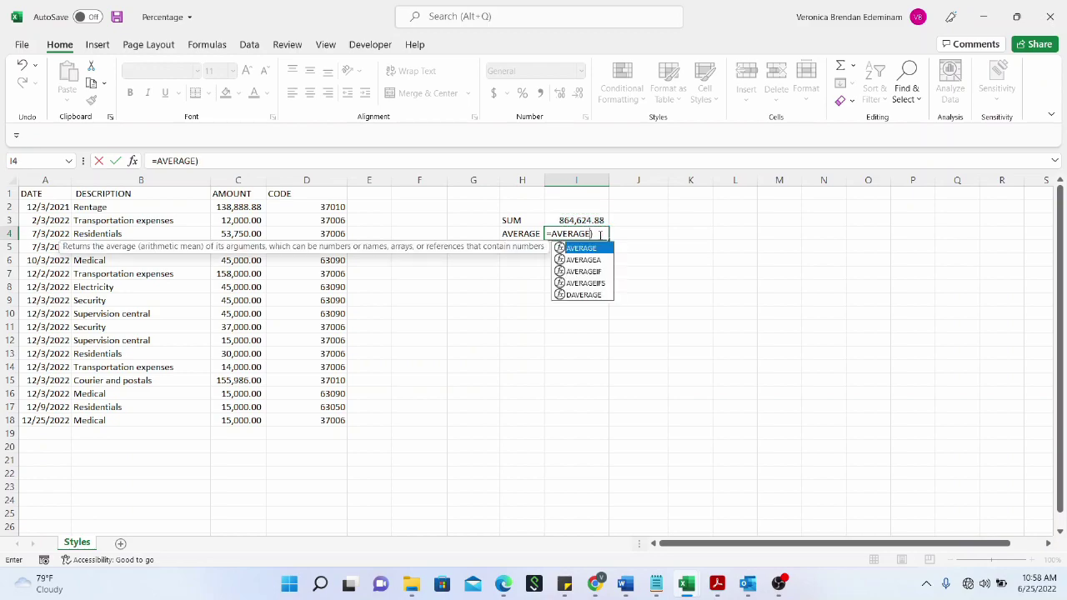
{"action": "type", "text": "("}
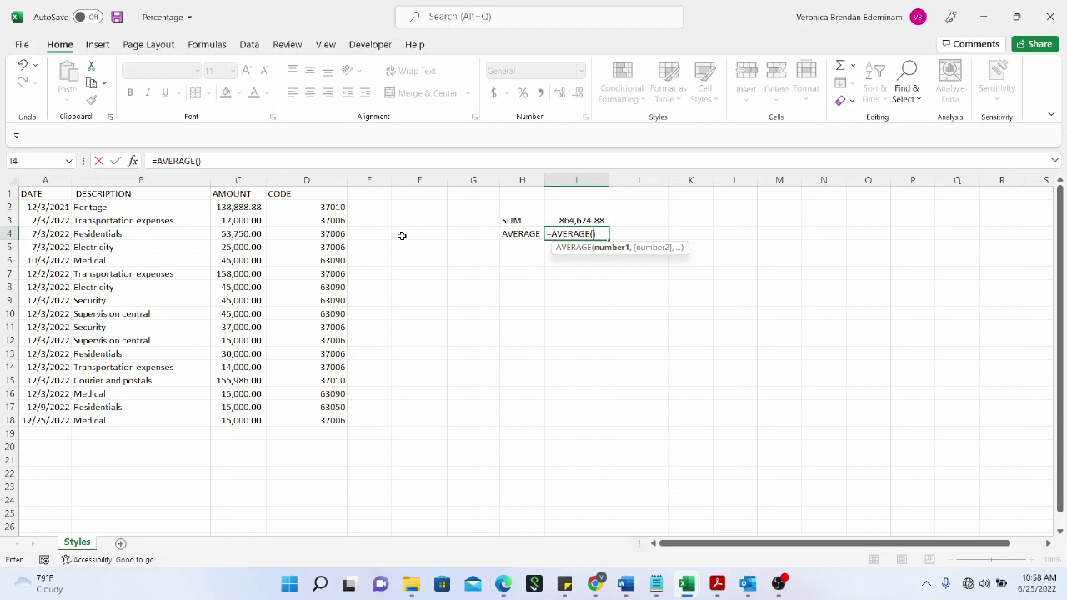
{"action": "left_click_drag", "start_coordinate": [255, 207], "coordinate": [237, 419]}
{"action": "key", "text": "Return"}
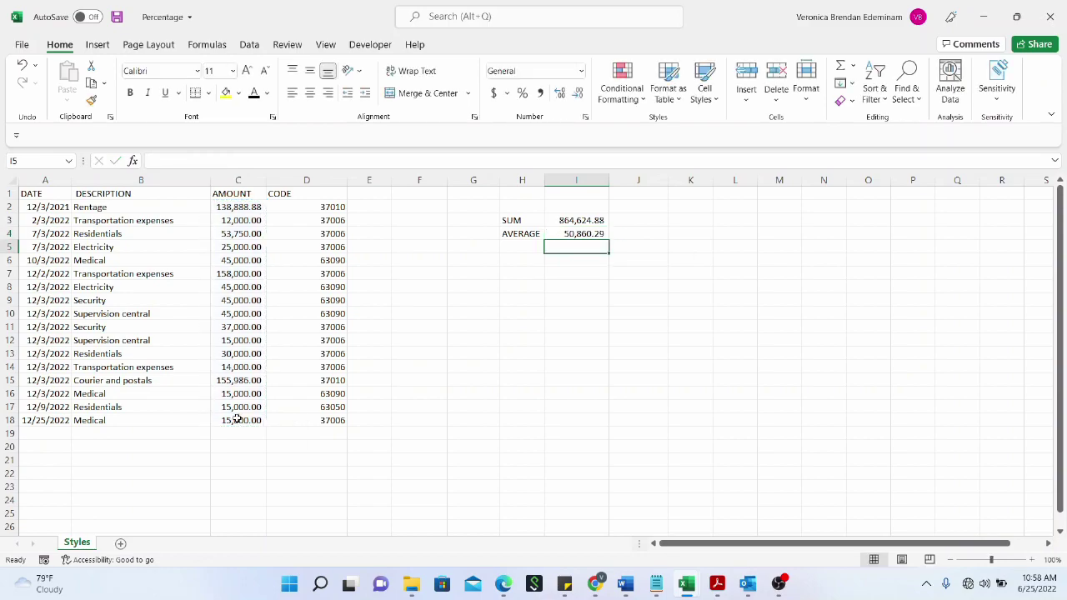
{"action": "left_click", "coordinate": [578, 235]}
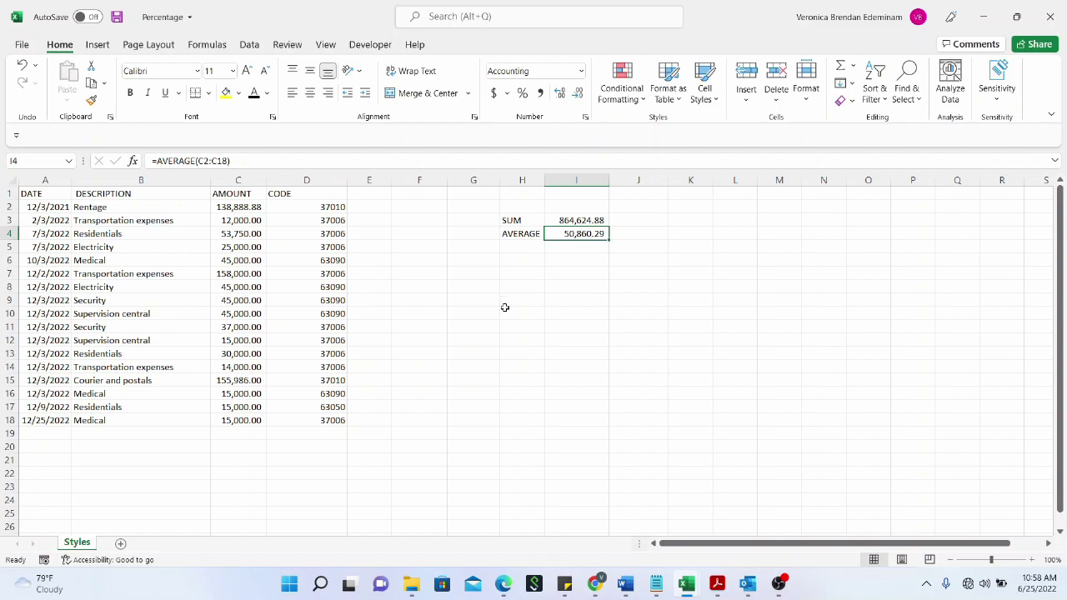
- Label cell H5 "COUNT", directly below the AVERAGE label
{"action": "left_click", "coordinate": [524, 248]}
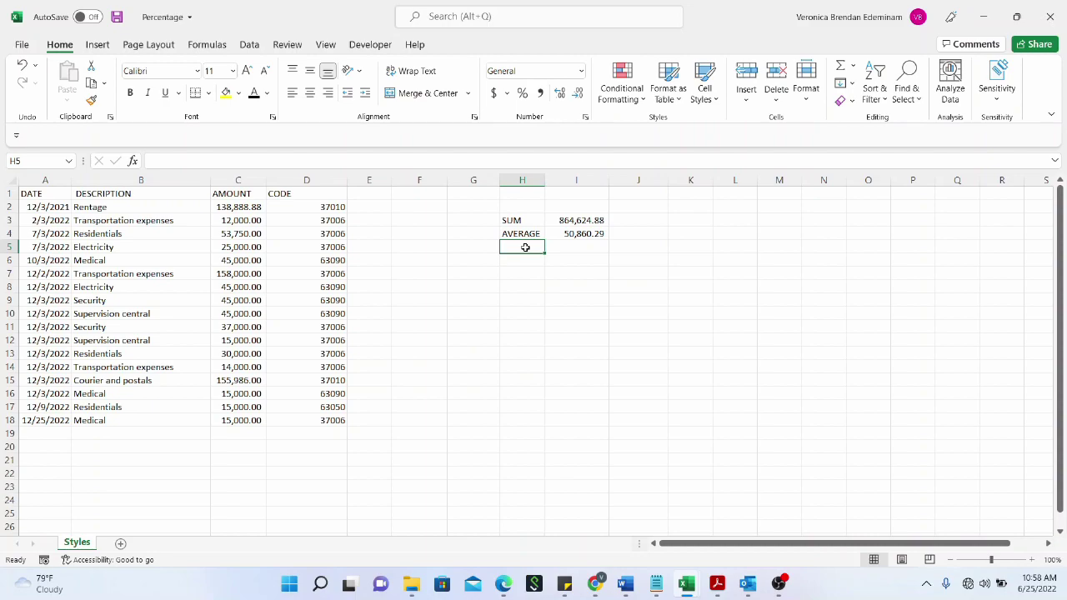
{"action": "type", "text": "COUNT"}
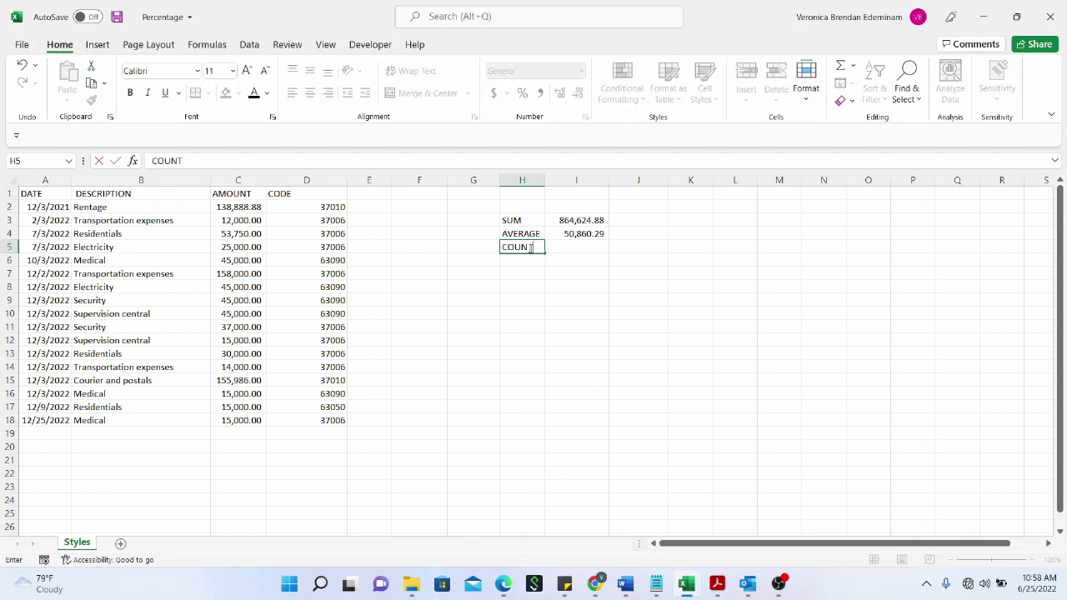
{"action": "left_click", "coordinate": [591, 249]}
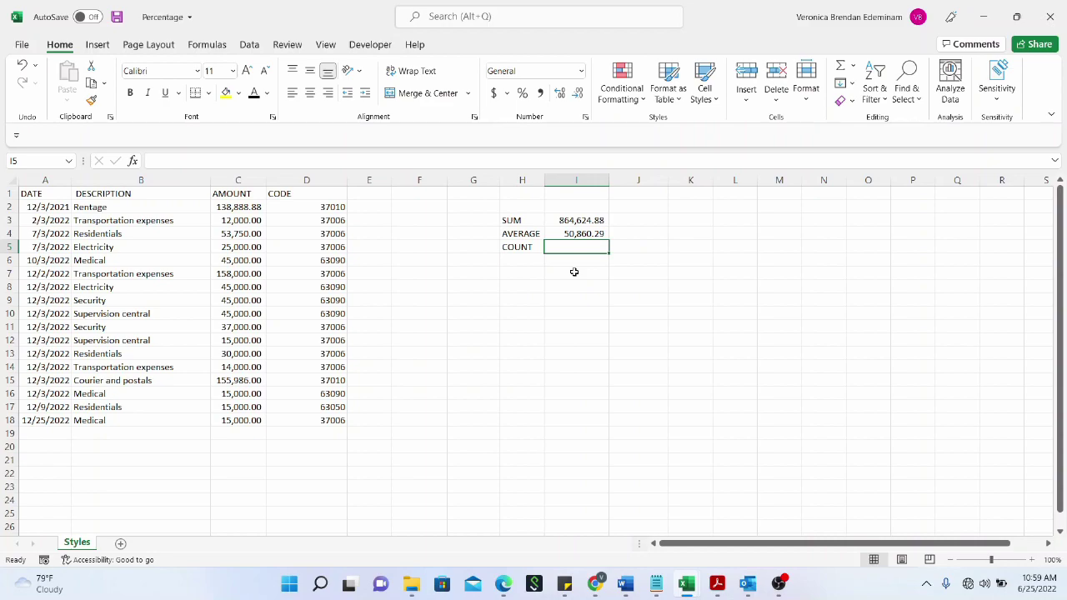
- Count the AMOUNT column's numeric entries in I5 using the COUNT function with the range C2:C18
{"action": "type", "text": "="}
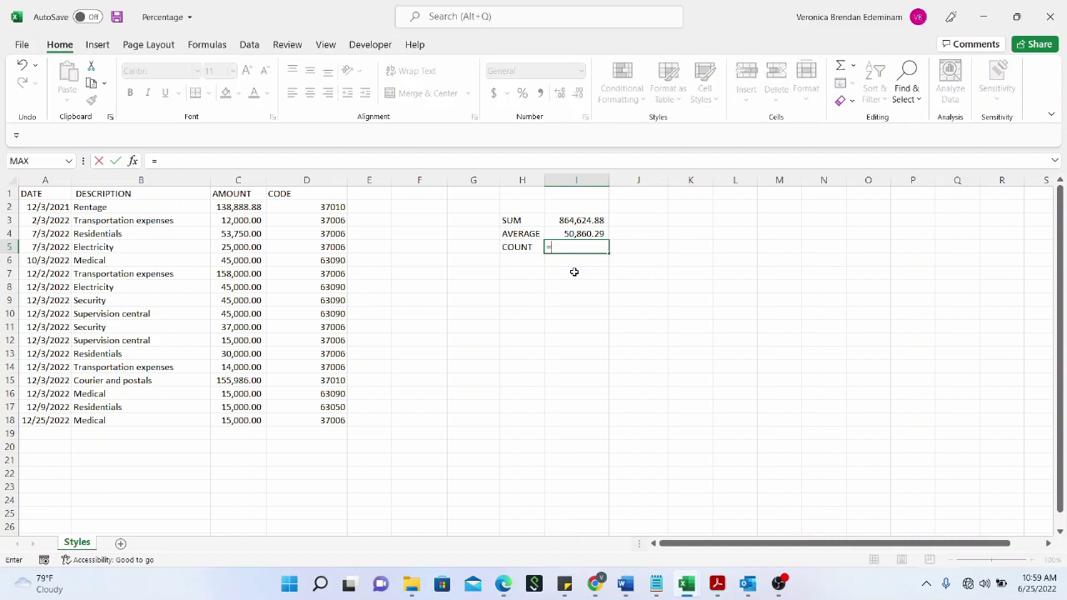
{"action": "type", "text": "COUNT"}
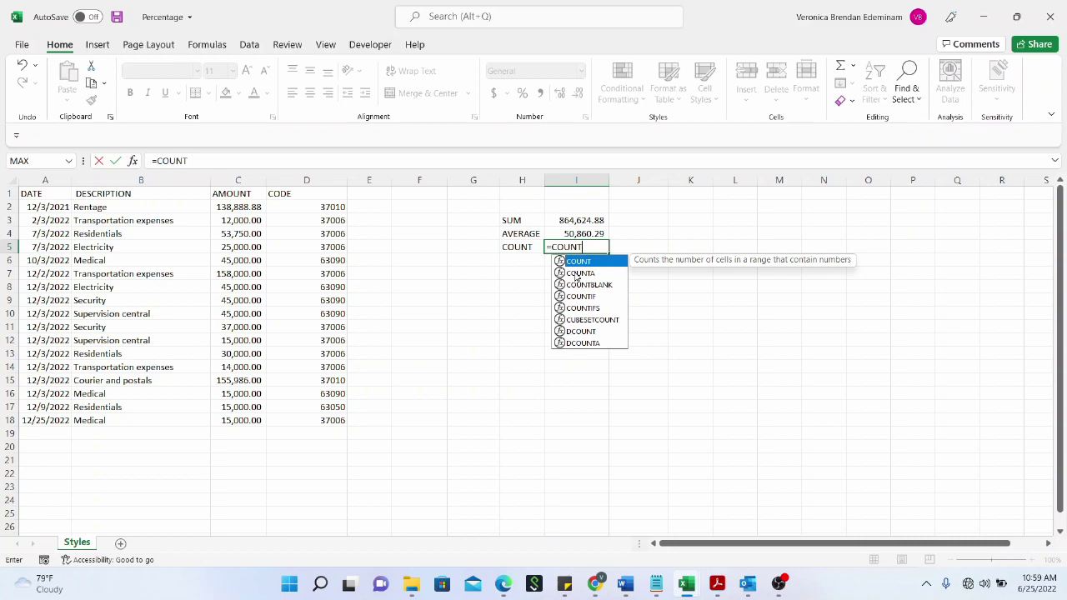
{"action": "type", "text": "("}
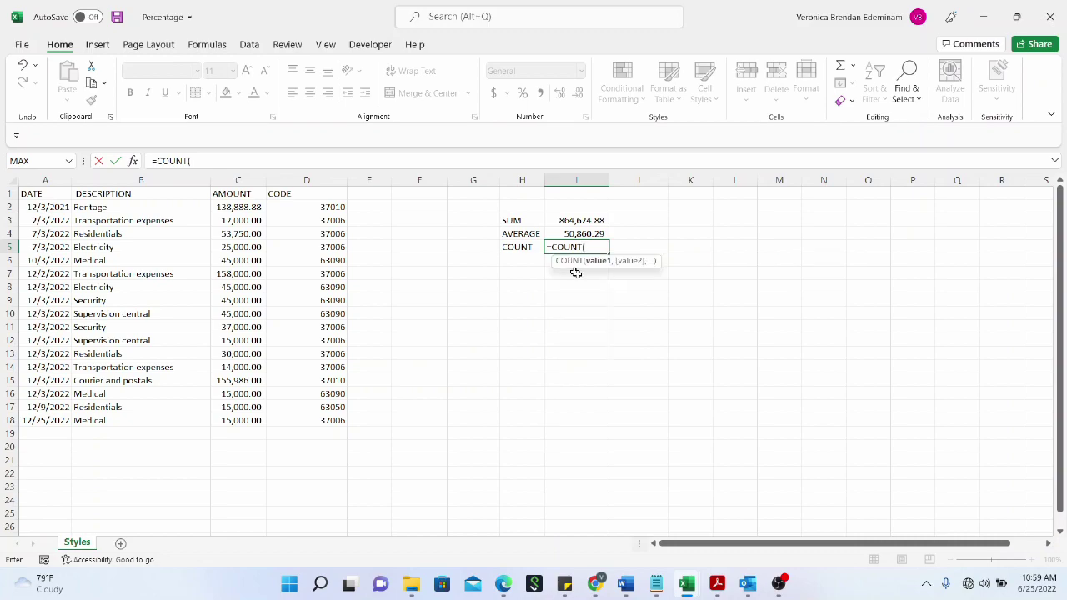
{"action": "left_click_drag", "start_coordinate": [246, 207], "coordinate": [227, 419]}
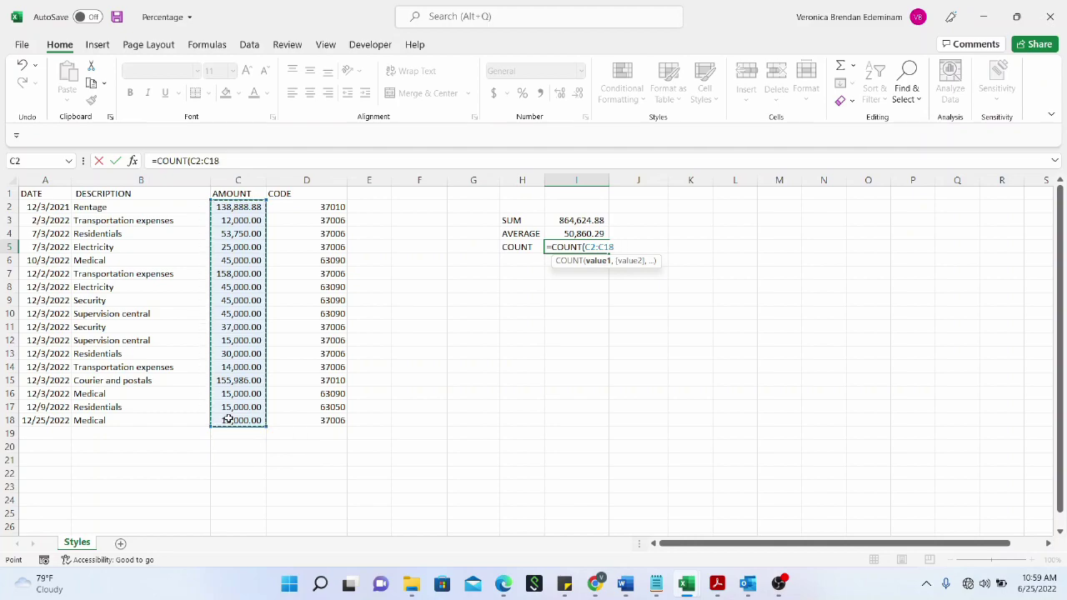
{"action": "key", "text": "Return"}
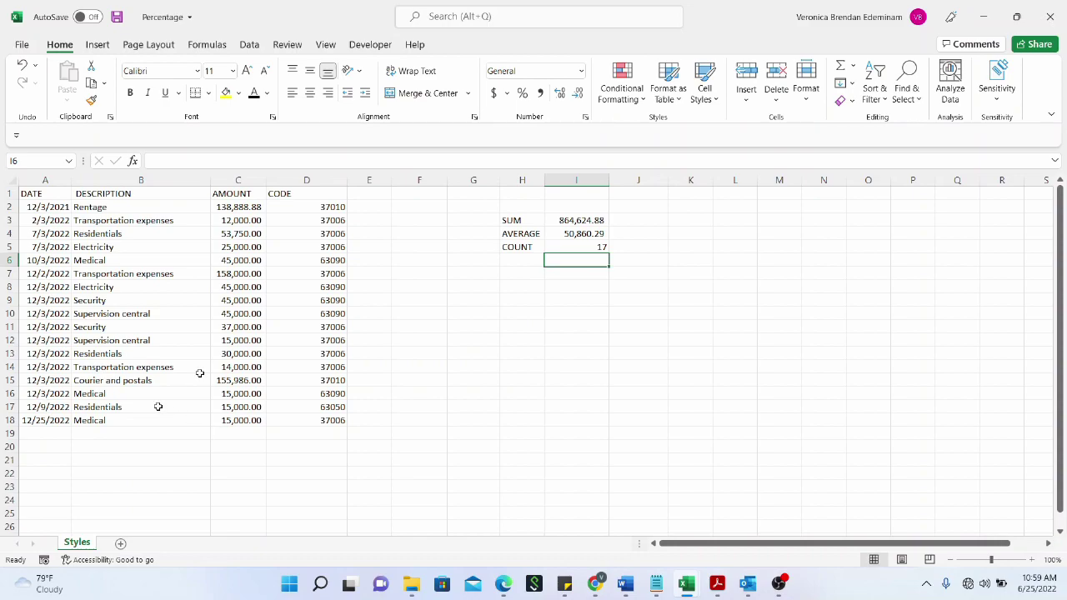
- Shift the AMOUNT values from C9 down two rows, and those from C12 down one row, leaving C9, C10 and C12 empty
{"action": "left_click", "coordinate": [243, 302]}
{"action": "left_click_drag", "start_coordinate": [243, 305], "coordinate": [239, 417]}
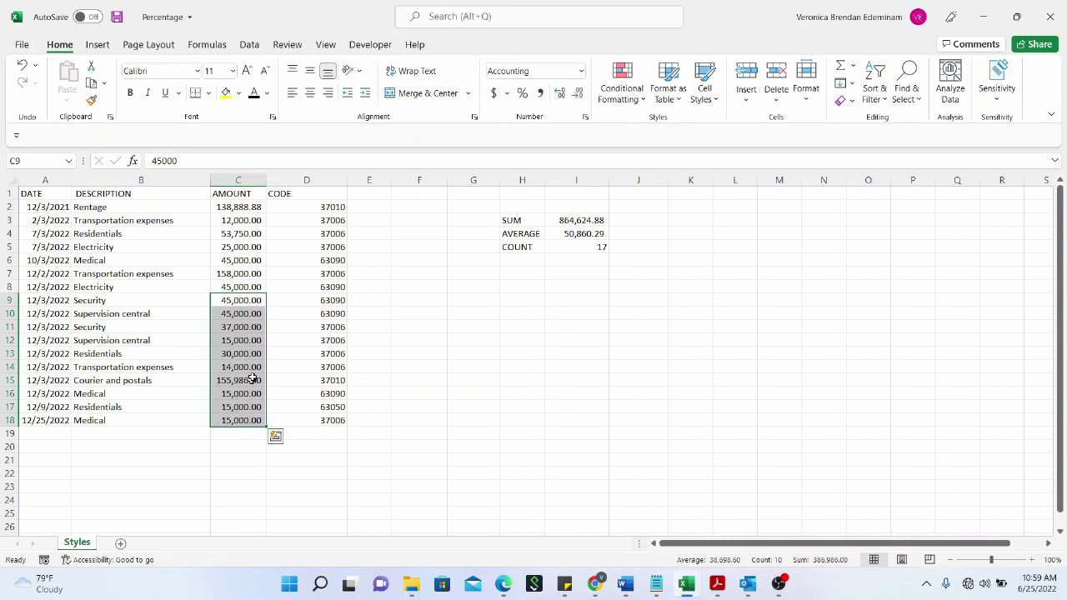
{"action": "left_click_drag", "start_coordinate": [239, 300], "coordinate": [242, 454]}
{"action": "left_click", "coordinate": [248, 300]}
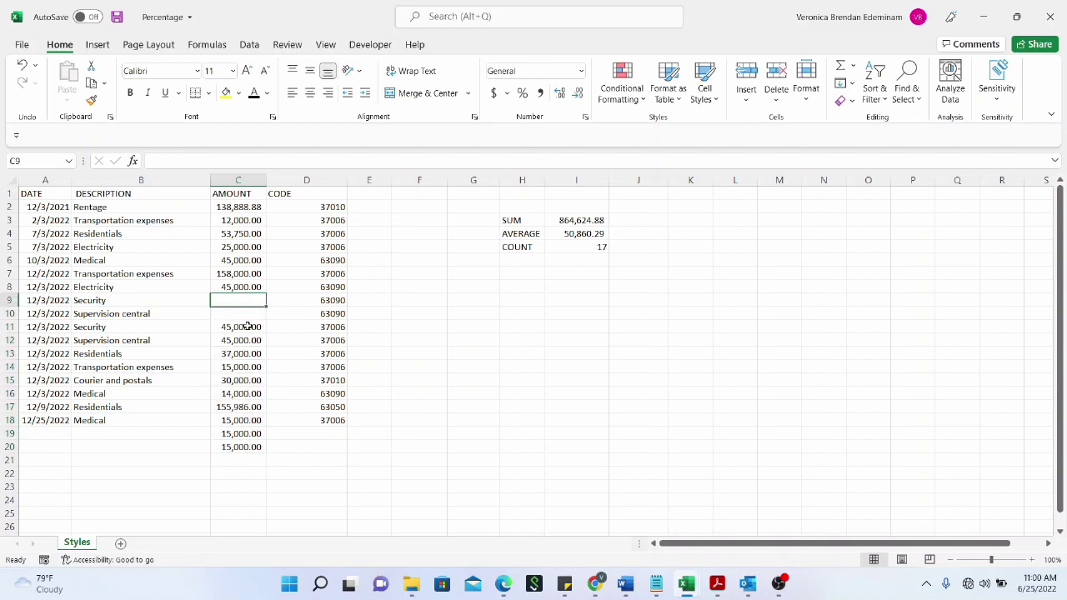
{"action": "left_click_drag", "start_coordinate": [242, 340], "coordinate": [238, 451]}
{"action": "left_click", "coordinate": [237, 448]}
{"action": "left_click_drag", "start_coordinate": [236, 345], "coordinate": [246, 472]}
- Enter the text "SAMPLE" in C9 and "FORMAT" in C12 of the AMOUNT column
{"action": "left_click", "coordinate": [246, 305]}
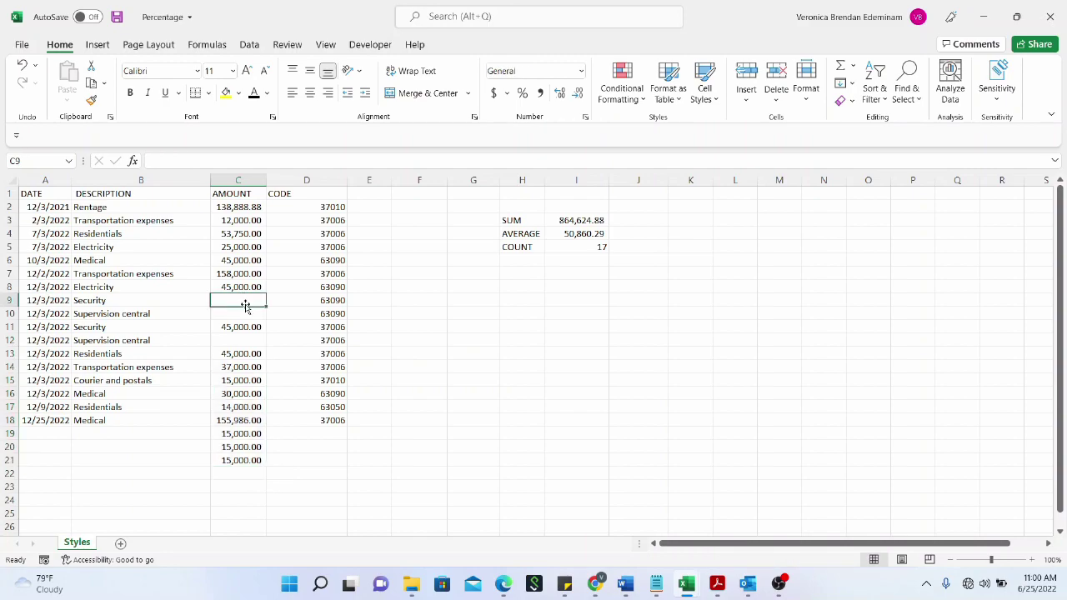
{"action": "type", "text": "SAMPLE"}
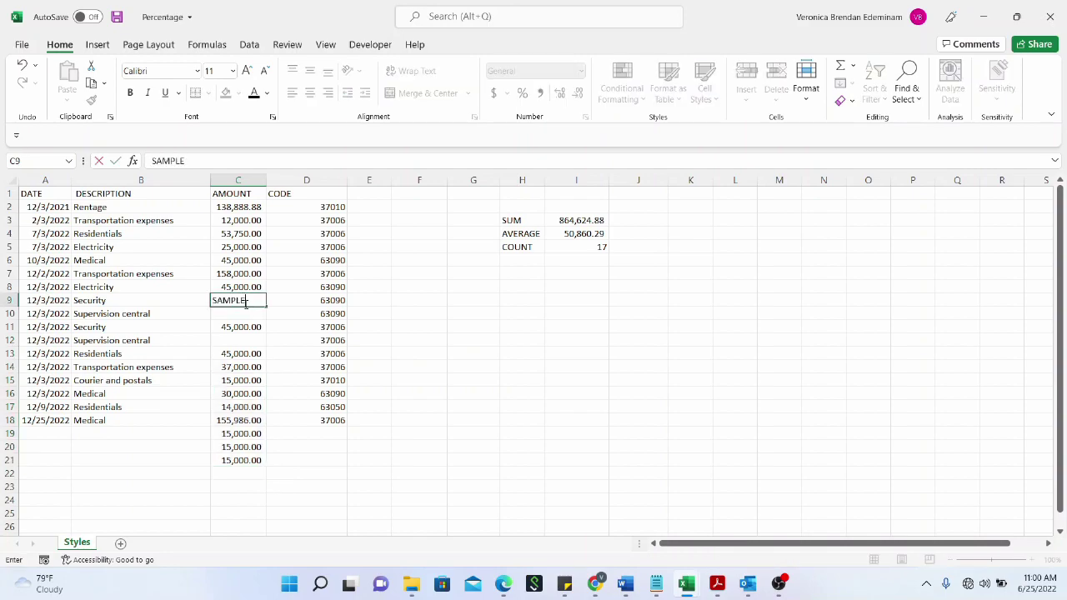
{"action": "key", "text": "Return"}
{"action": "left_click", "coordinate": [247, 342]}
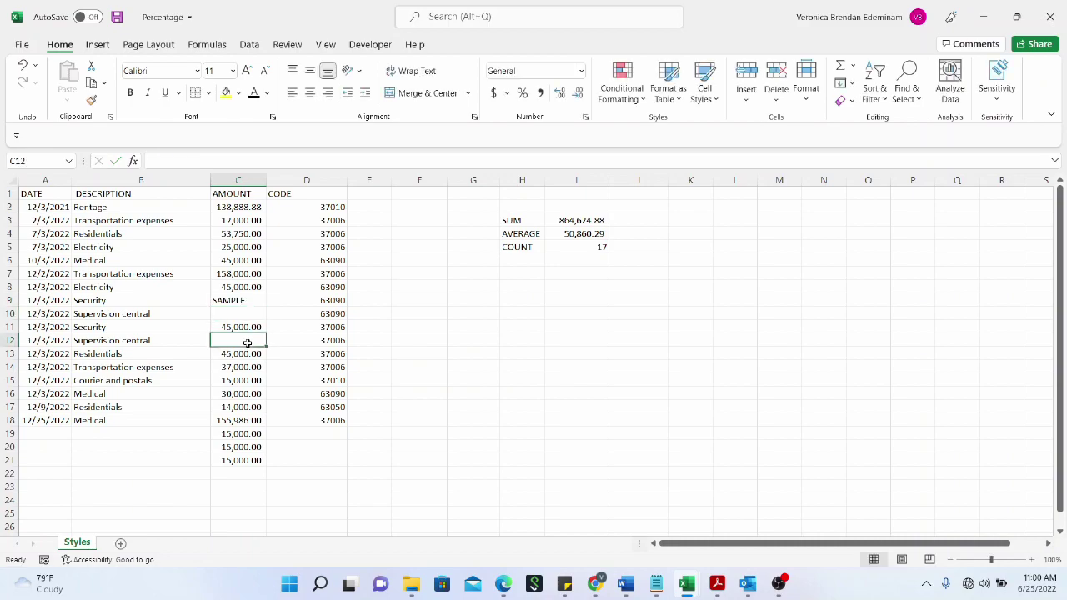
{"action": "type", "text": "FORMAT"}
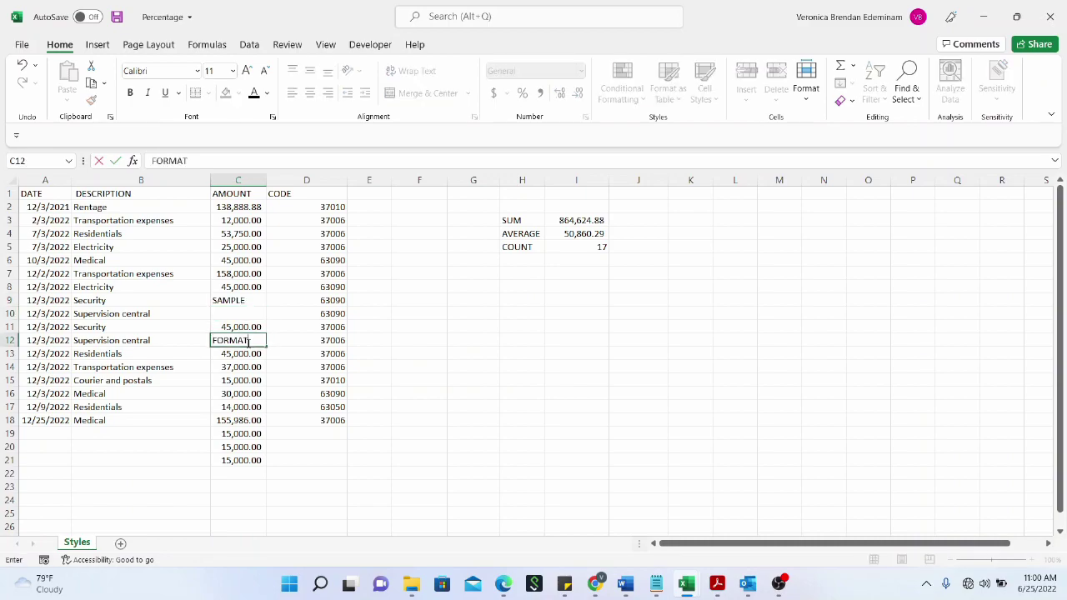
{"action": "key", "text": "Return"}
{"action": "left_click", "coordinate": [251, 311]}
{"action": "left_click", "coordinate": [248, 301]}
{"action": "left_click", "coordinate": [249, 341]}
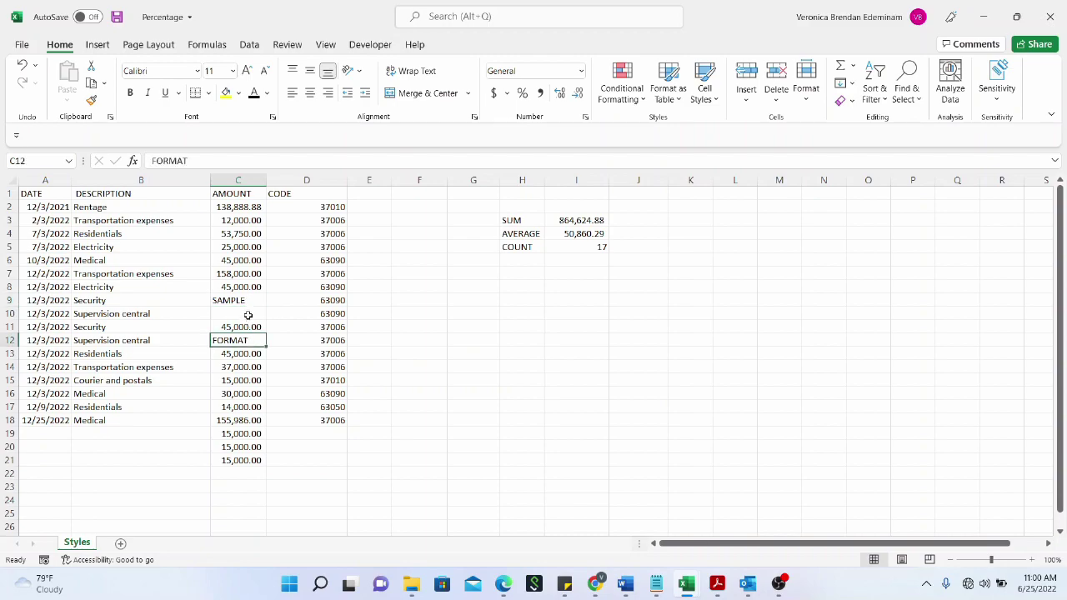
{"action": "left_click", "coordinate": [249, 315]}
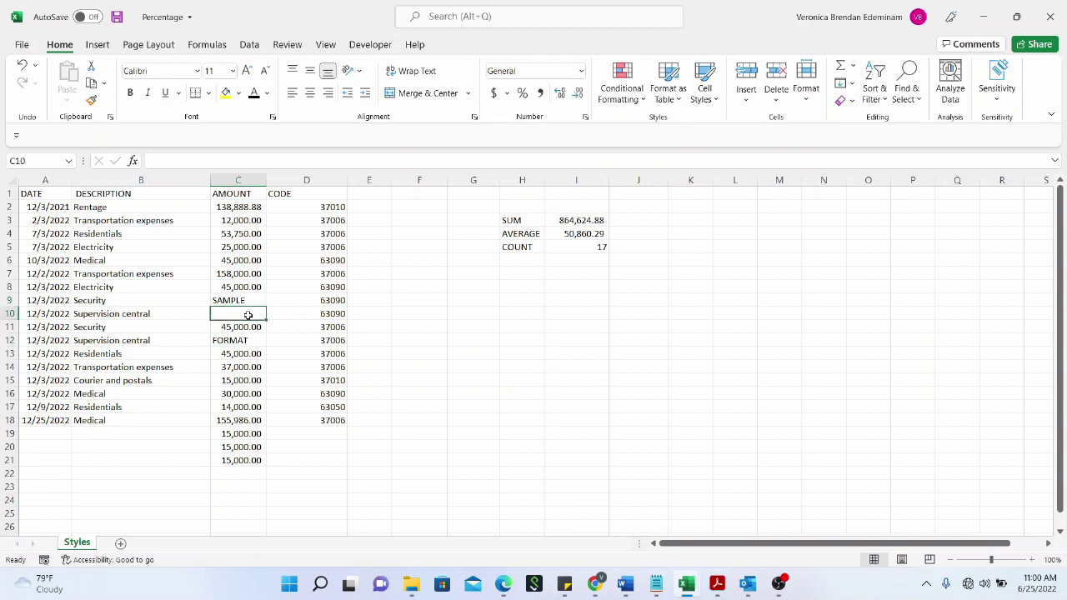
- Count the numeric entries of the extended AMOUNT column in J5 with =COUNT(C2:C21)
{"action": "left_click", "coordinate": [634, 245]}
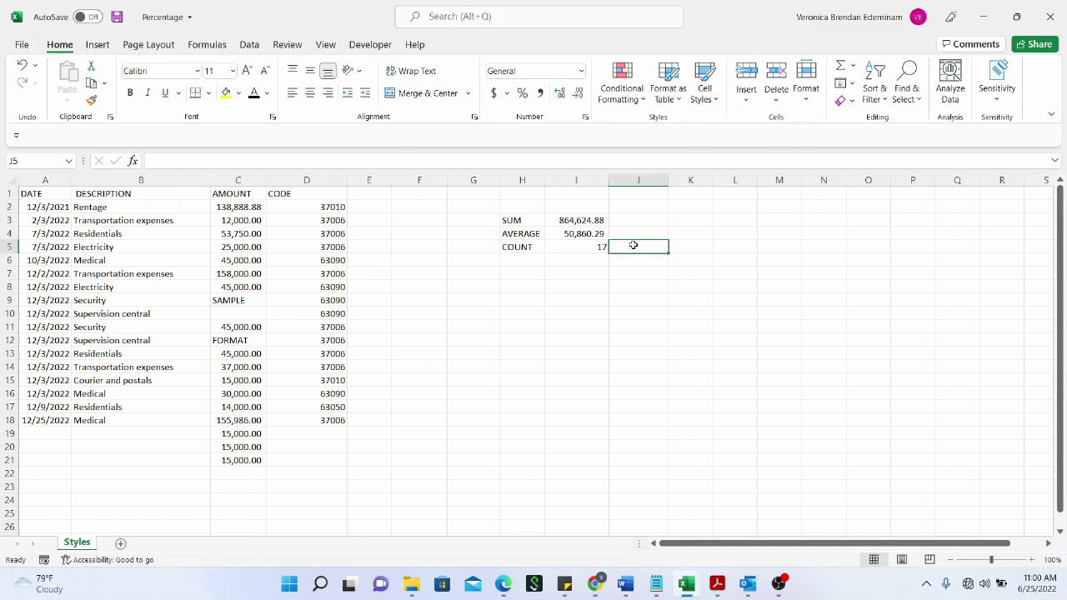
{"action": "type", "text": "=COUNT("}
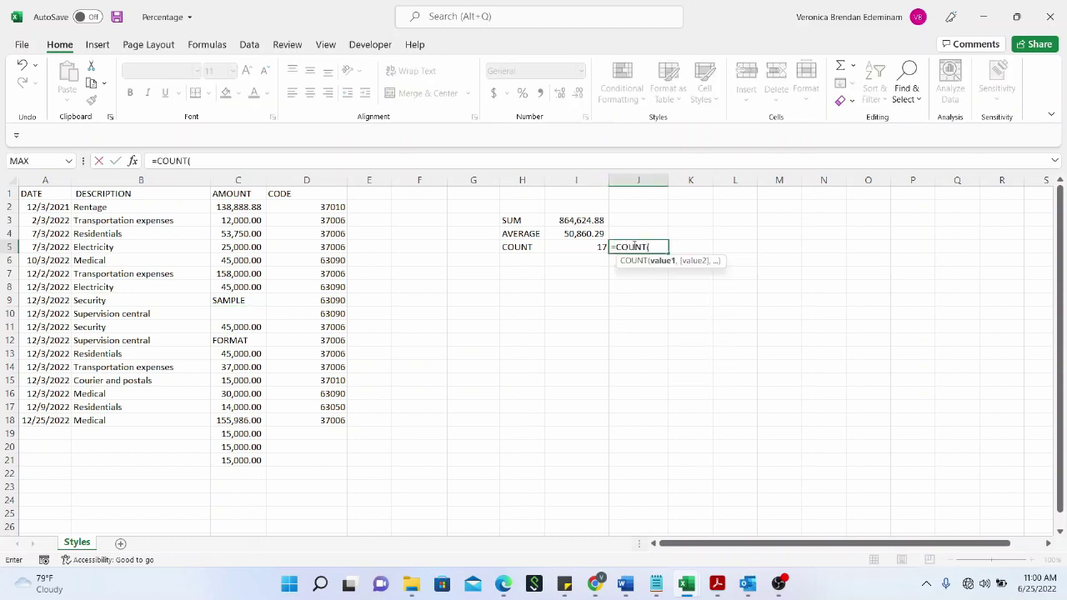
{"action": "left_click_drag", "start_coordinate": [250, 208], "coordinate": [242, 457]}
{"action": "type", "text": ")"}
{"action": "key", "text": "Return"}
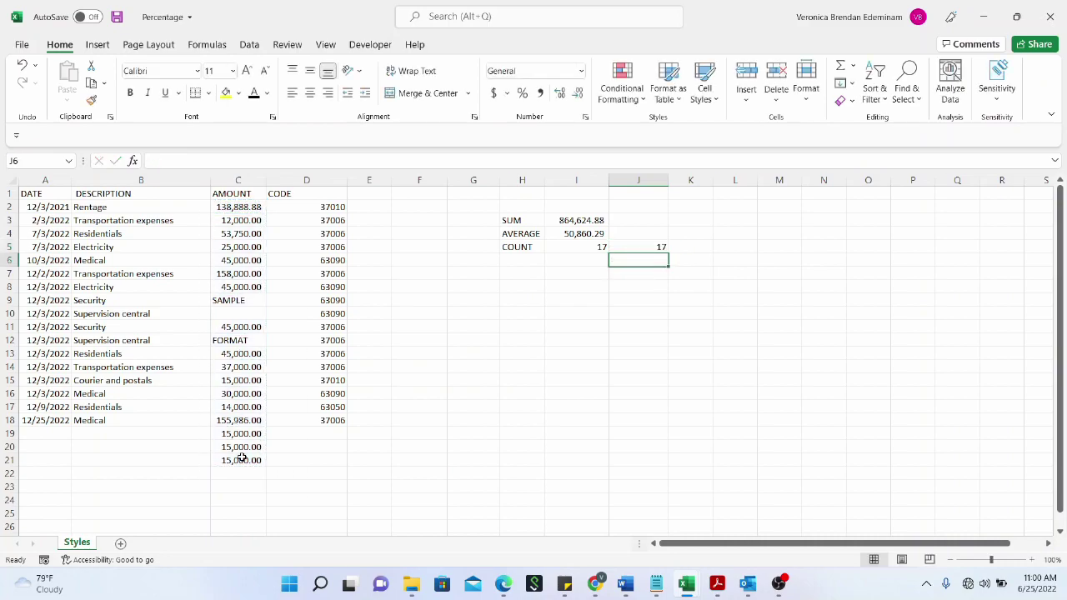
- Compare the J5 count formula with the text and blank cells C9, C10 and C12, and empty J5
{"action": "left_click", "coordinate": [631, 250]}
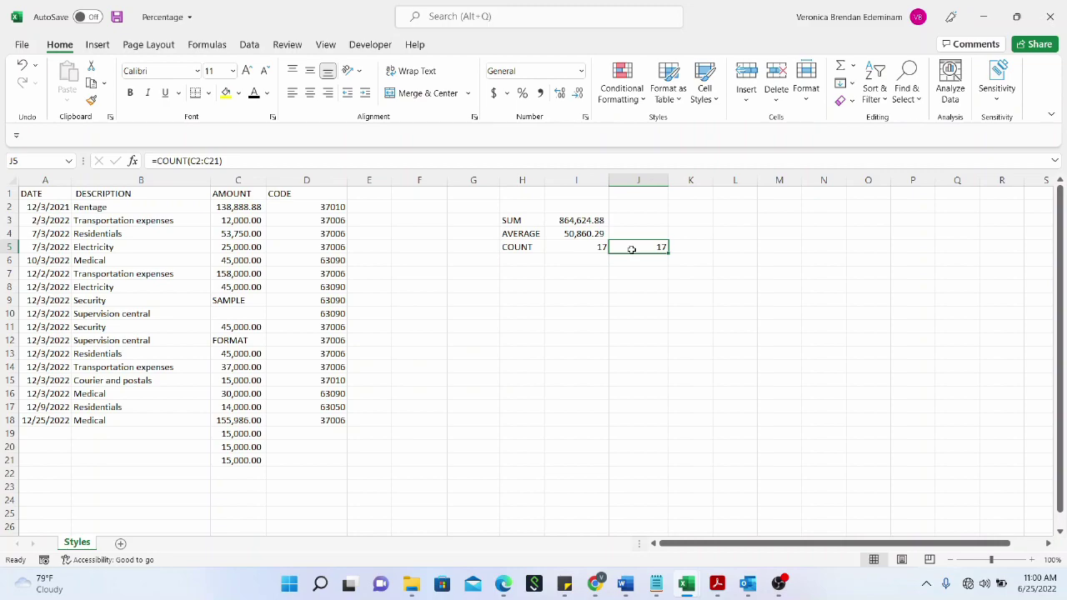
{"action": "left_click", "coordinate": [253, 302]}
{"action": "left_click", "coordinate": [251, 313]}
{"action": "left_click", "coordinate": [247, 339]}
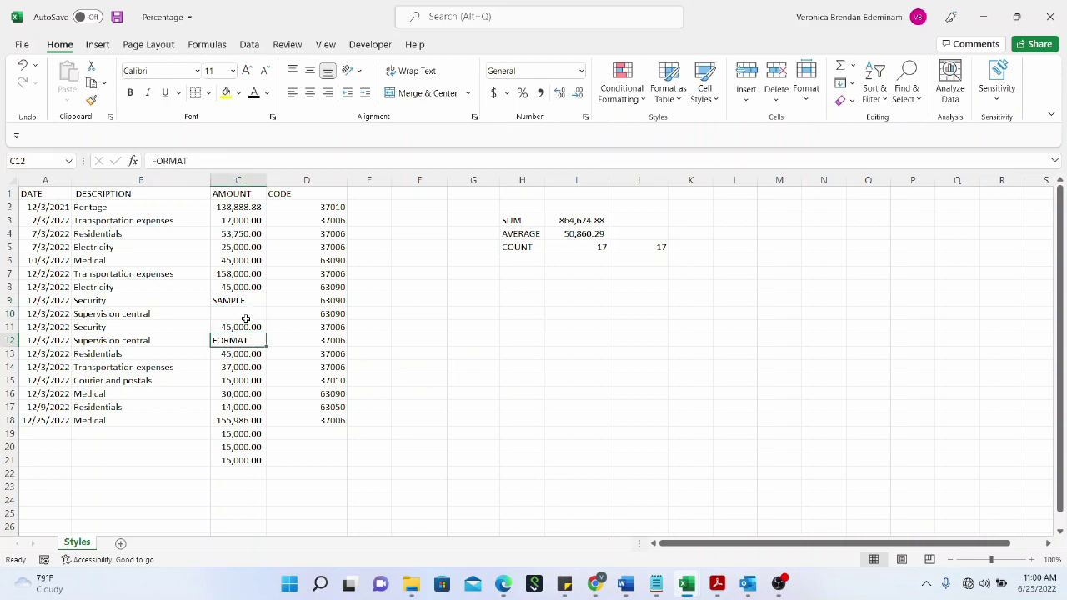
{"action": "left_click", "coordinate": [246, 316]}
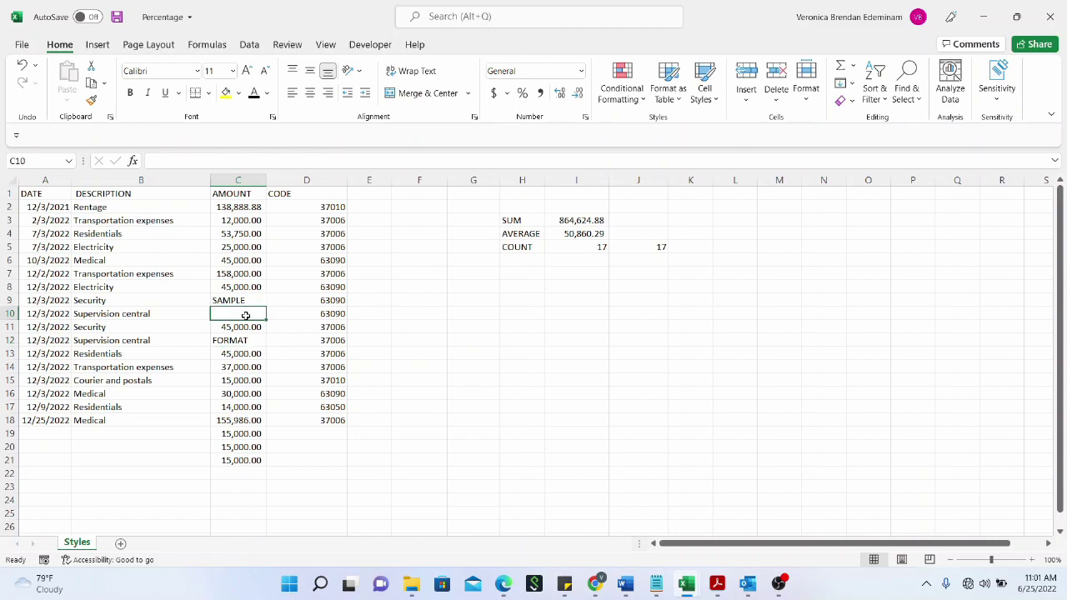
{"action": "left_click", "coordinate": [633, 248]}
{"action": "key", "text": "Delete"}
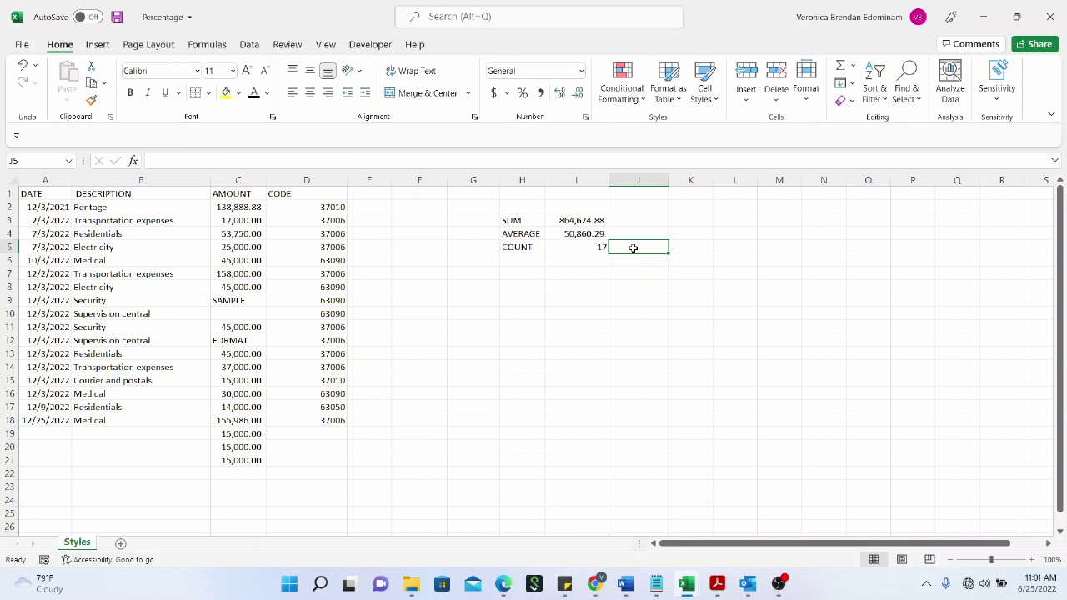
- Label cell H6 "COUNTA" and count the non-empty AMOUNT cells in I6 with =COUNTA(C2:C21)
{"action": "left_click", "coordinate": [524, 262]}
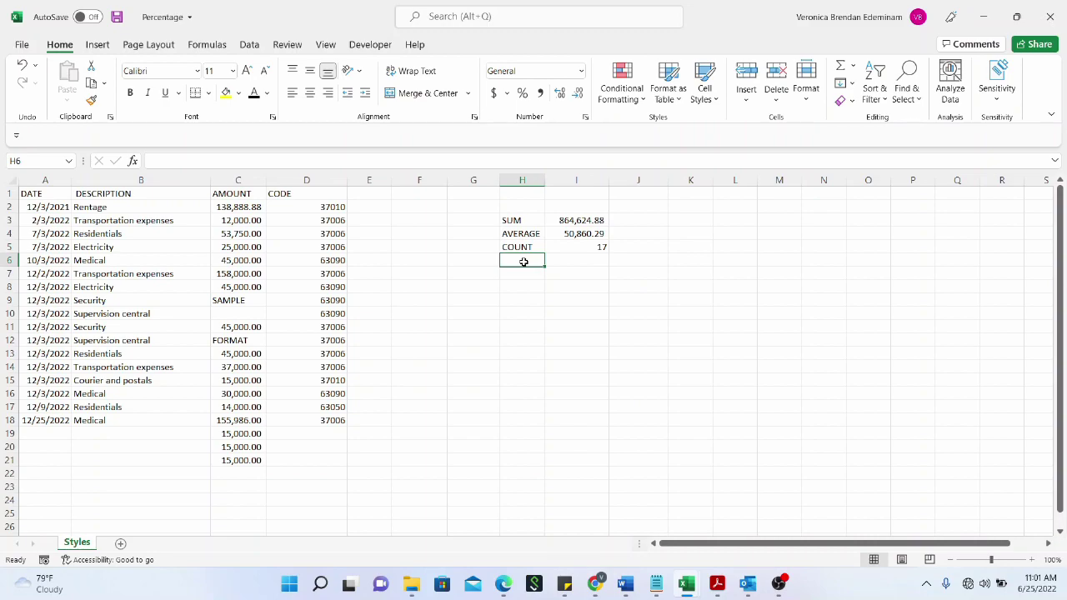
{"action": "type", "text": "COUNTA"}
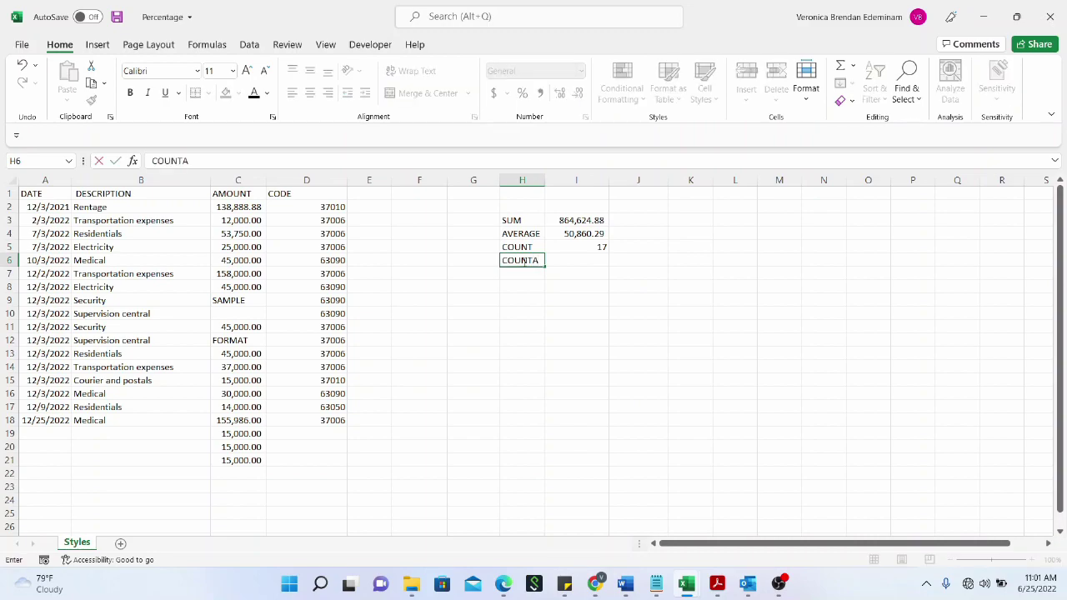
{"action": "left_click", "coordinate": [570, 260]}
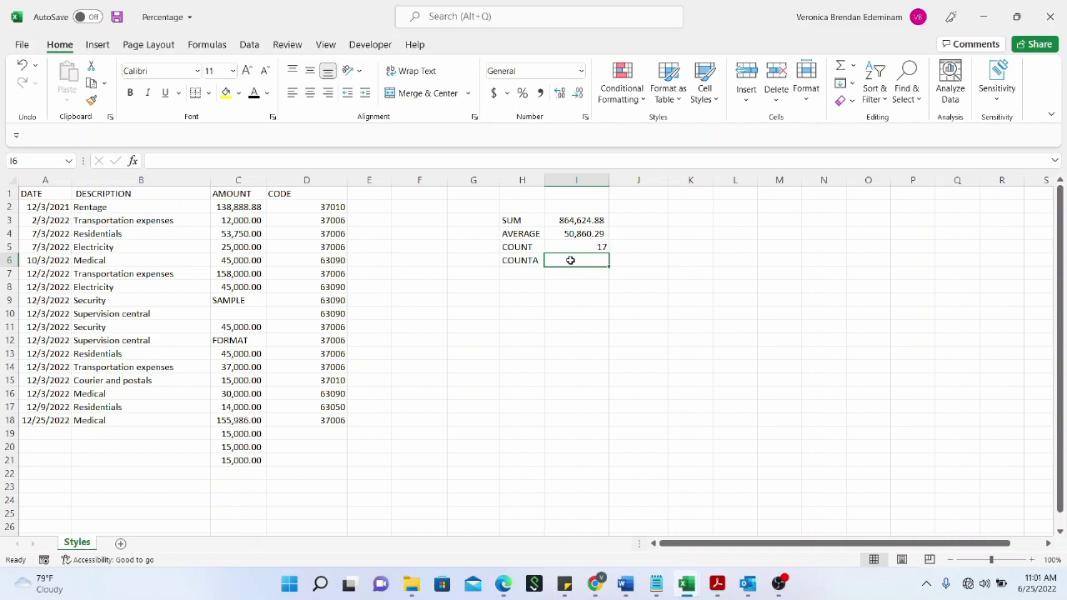
{"action": "type", "text": "="}
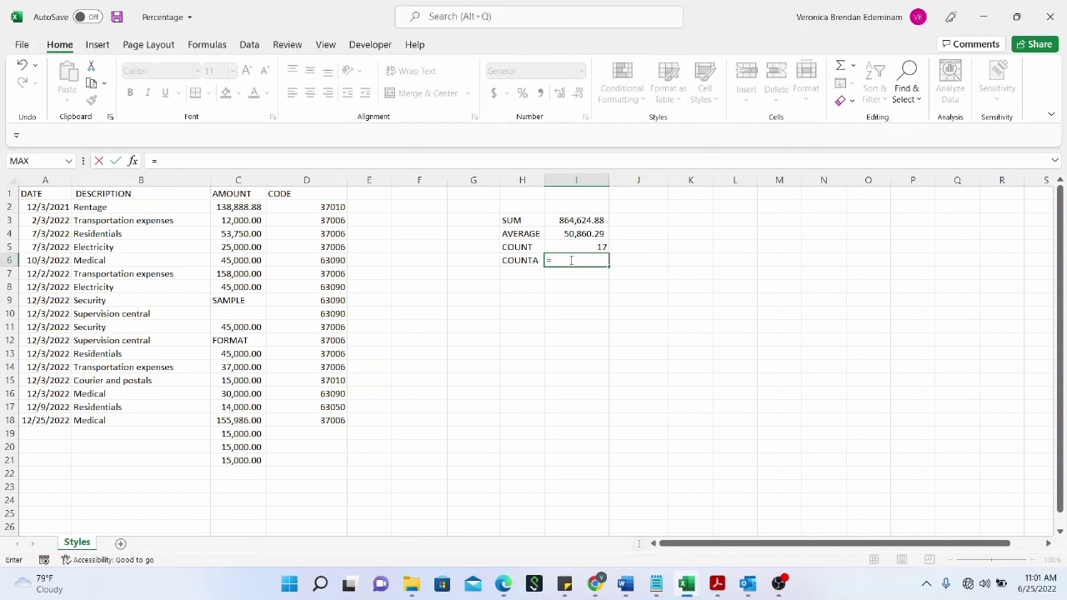
{"action": "type", "text": "COUNTA"}
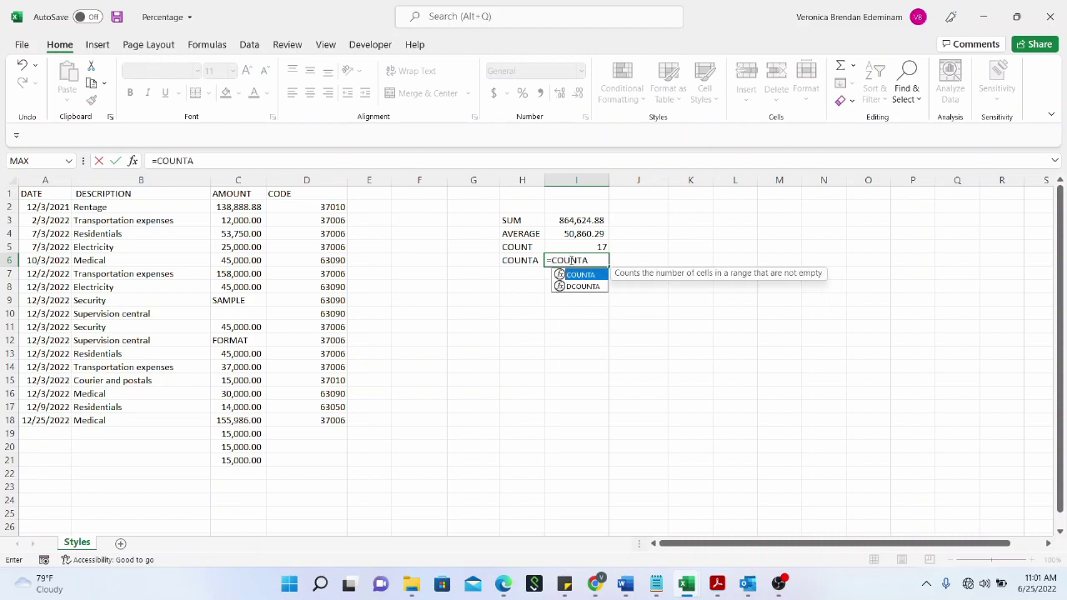
{"action": "type", "text": "("}
{"action": "key", "text": "BackSpace"}
{"action": "type", "text": "("}
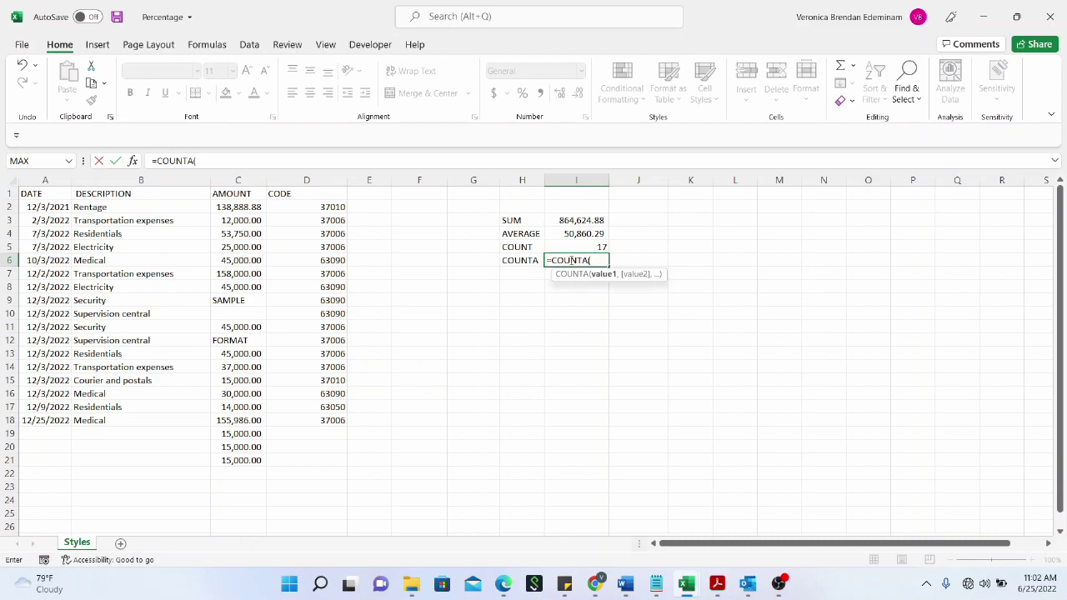
{"action": "left_click_drag", "start_coordinate": [229, 207], "coordinate": [235, 460]}
{"action": "type", "text": ")"}
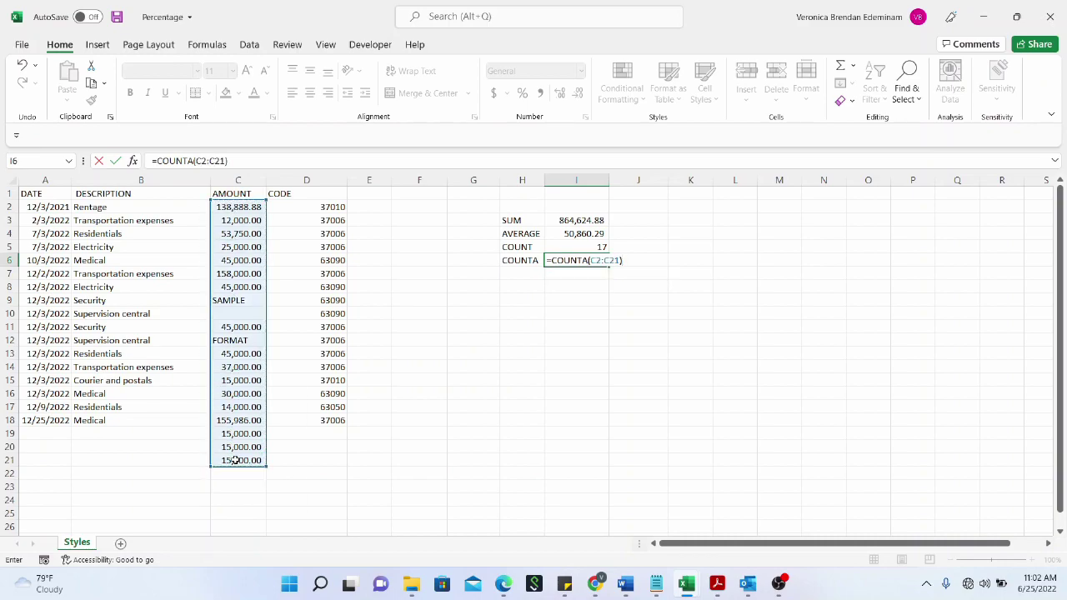
{"action": "key", "text": "Return"}
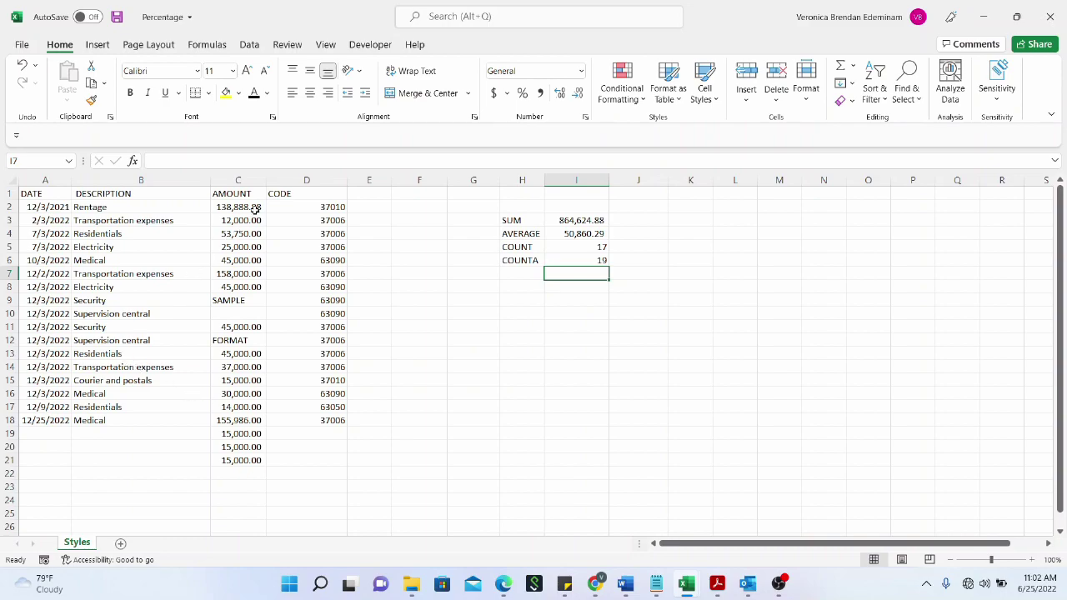
- Copy the AMOUNT entries C2:C21 into column F, starting at F2
{"action": "left_click_drag", "start_coordinate": [250, 207], "coordinate": [252, 460]}
{"action": "key", "text": "ctrl+c"}
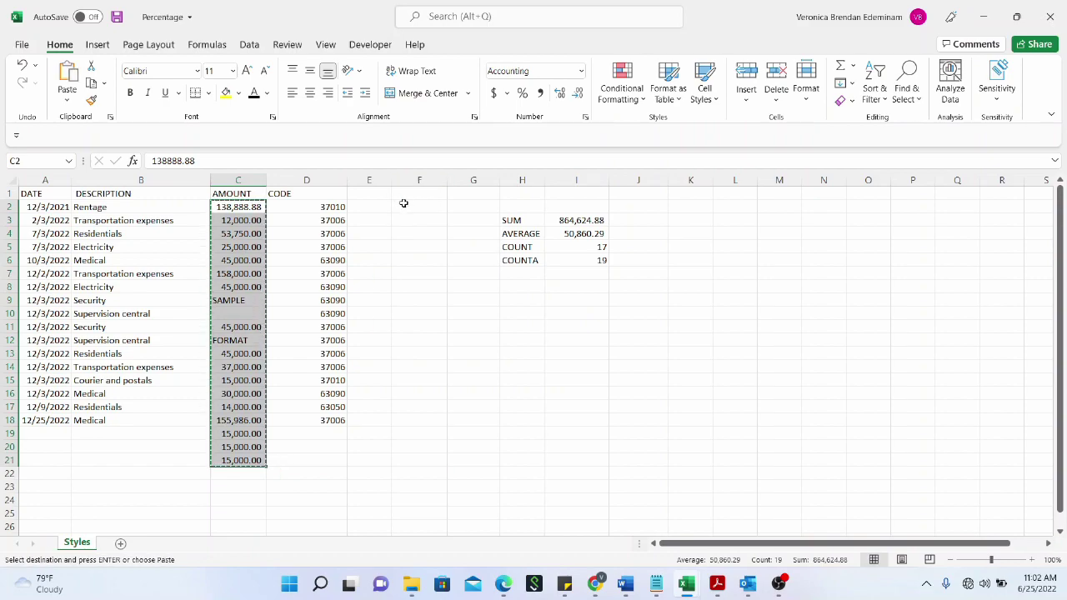
{"action": "left_click", "coordinate": [403, 205]}
{"action": "key", "text": "ctrl+v"}
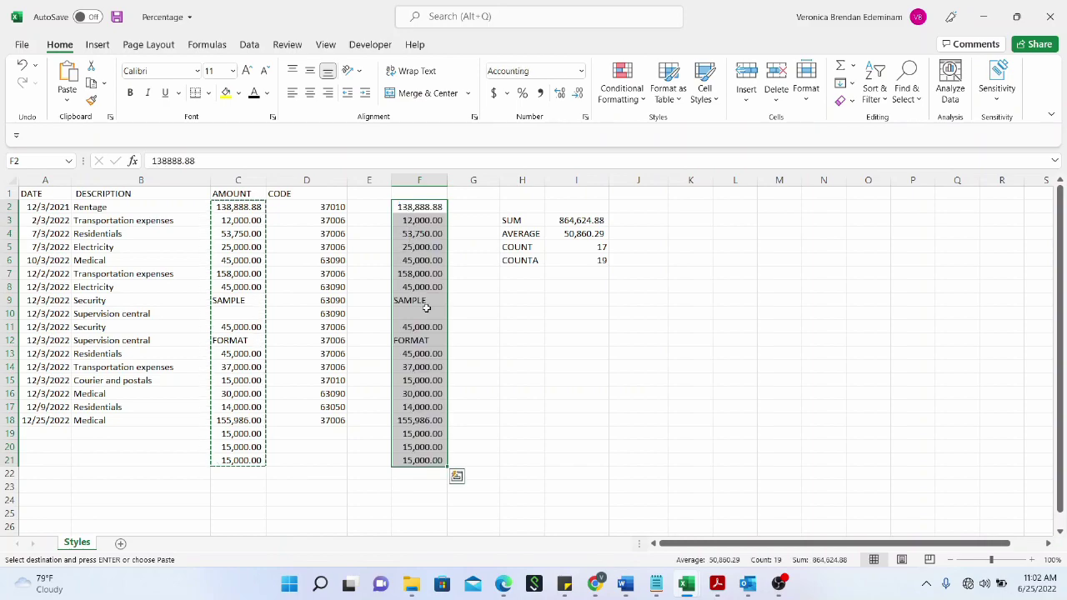
{"action": "left_click", "coordinate": [427, 310]}
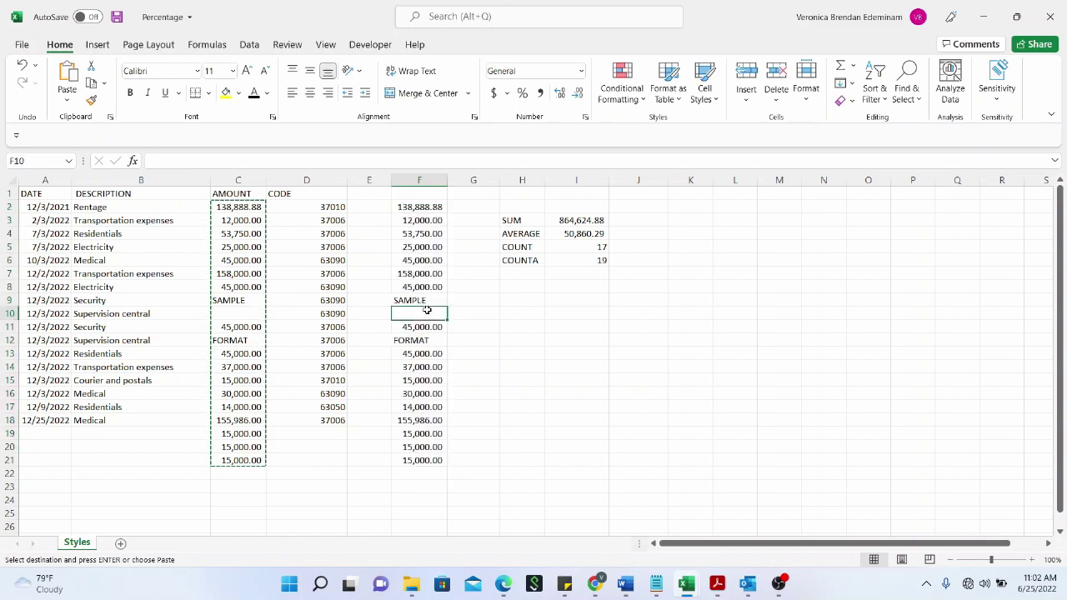
- Clear the contents of C9:C10 and C12 in the original AMOUNT column
{"action": "left_click", "coordinate": [242, 301]}
{"action": "left_click_drag", "start_coordinate": [241, 302], "coordinate": [243, 313]}
{"action": "key", "text": "Delete"}
{"action": "left_click", "coordinate": [245, 342]}
{"action": "key", "text": "Delete"}
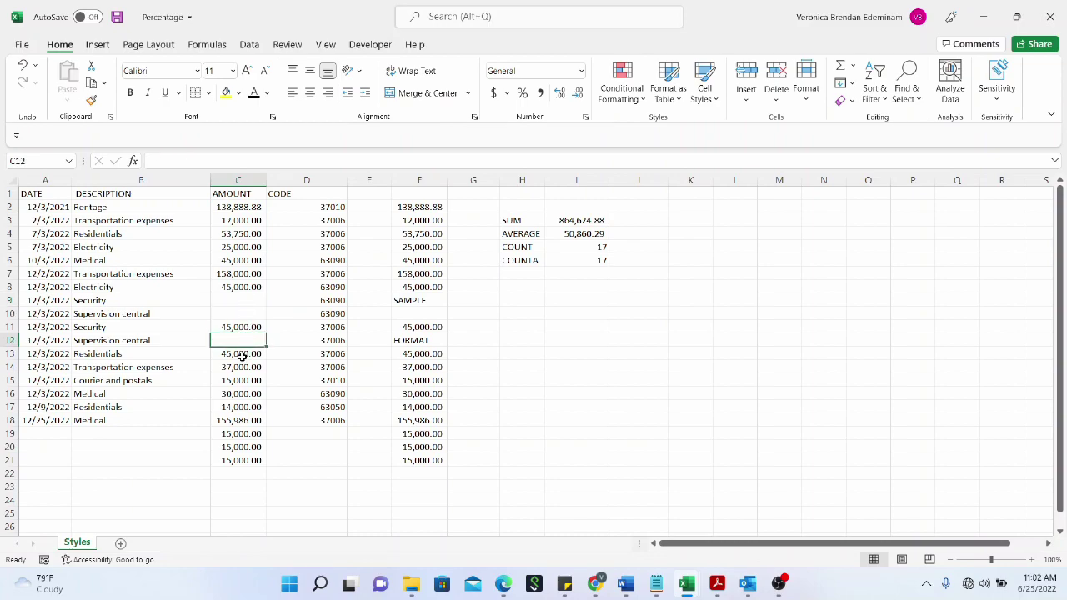
- Move the remaining AMOUNT values up to close the empty cells, so the column fills C2:C18 without gaps
{"action": "left_click_drag", "start_coordinate": [240, 353], "coordinate": [242, 459]}
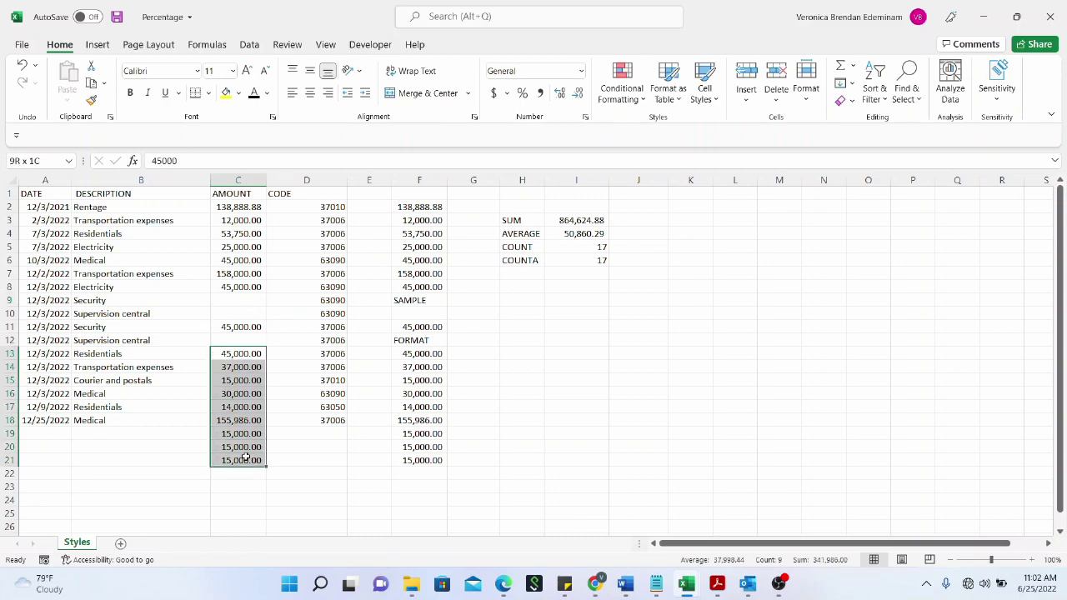
{"action": "left_click_drag", "start_coordinate": [241, 347], "coordinate": [247, 440]}
{"action": "left_click_drag", "start_coordinate": [240, 321], "coordinate": [236, 302]}
{"action": "left_click", "coordinate": [239, 323]}
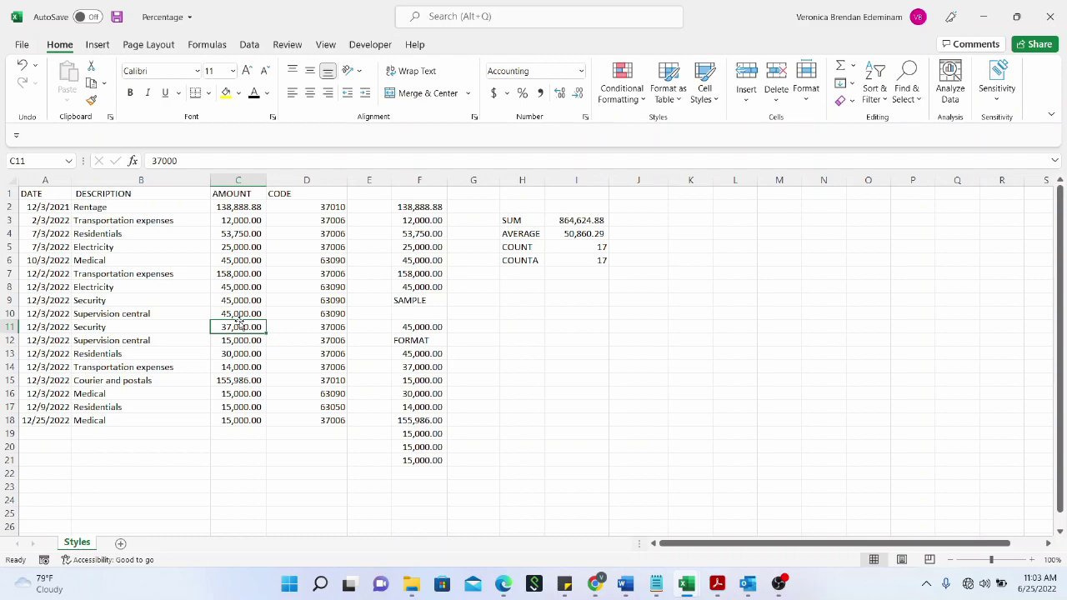
{"action": "left_click", "coordinate": [398, 195]}
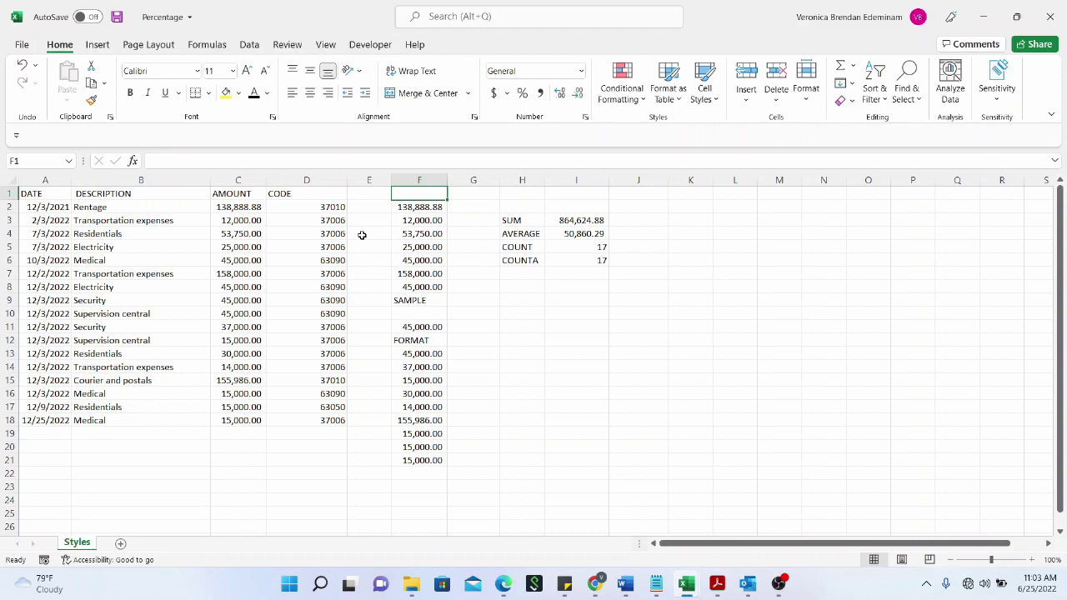
- Enter the heading "COUNTA" in cell F1 above the copied amounts
{"action": "type", "text": "amount"}
{"action": "key", "text": "BackSpace"}
{"action": "key", "text": "BackSpace"}
{"action": "key", "text": "BackSpace"}
{"action": "key", "text": "BackSpace"}
{"action": "key", "text": "BackSpace"}
{"action": "key", "text": "BackSpace"}
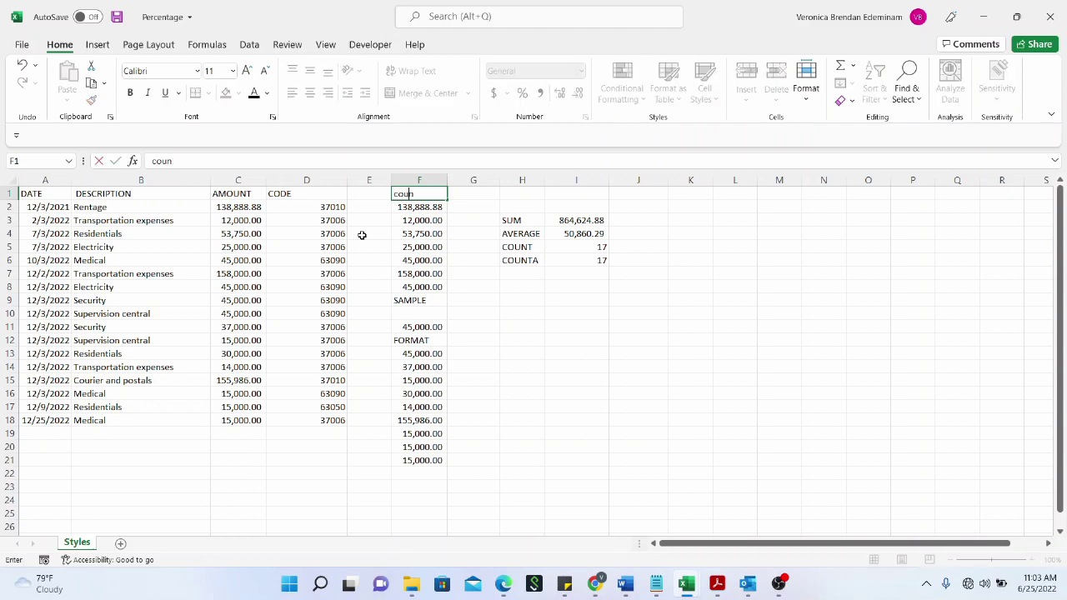
{"action": "type", "text": "COUNTA"}
- Replace the formula in I6 with =COUNTA(F2:F21) to count the non-empty cells of the copied column
{"action": "left_click", "coordinate": [570, 261]}
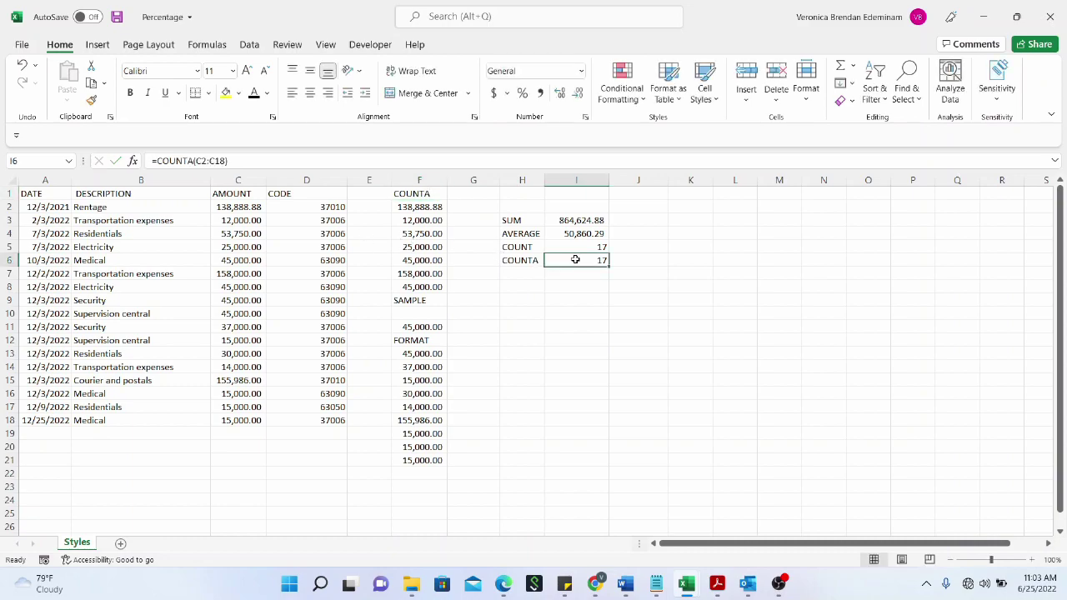
{"action": "type", "text": "="}
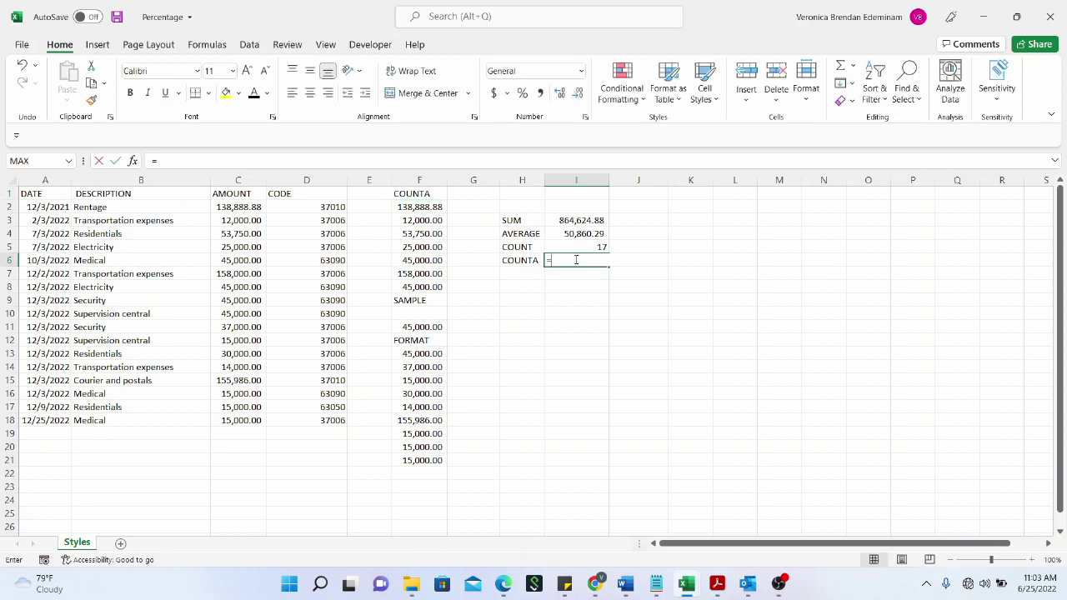
{"action": "type", "text": "COUNT"}
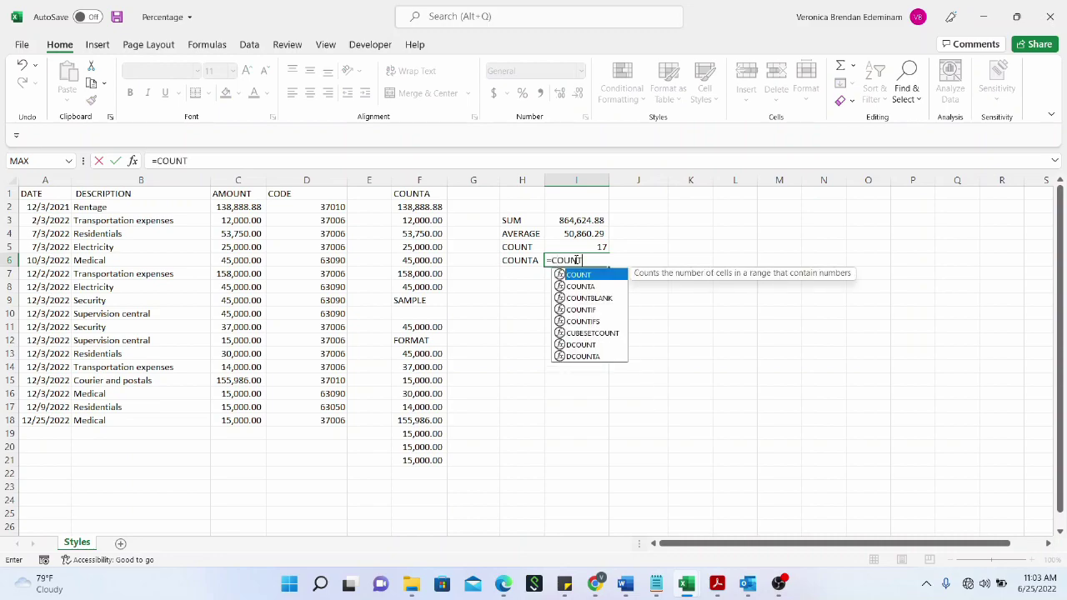
{"action": "type", "text": "A("}
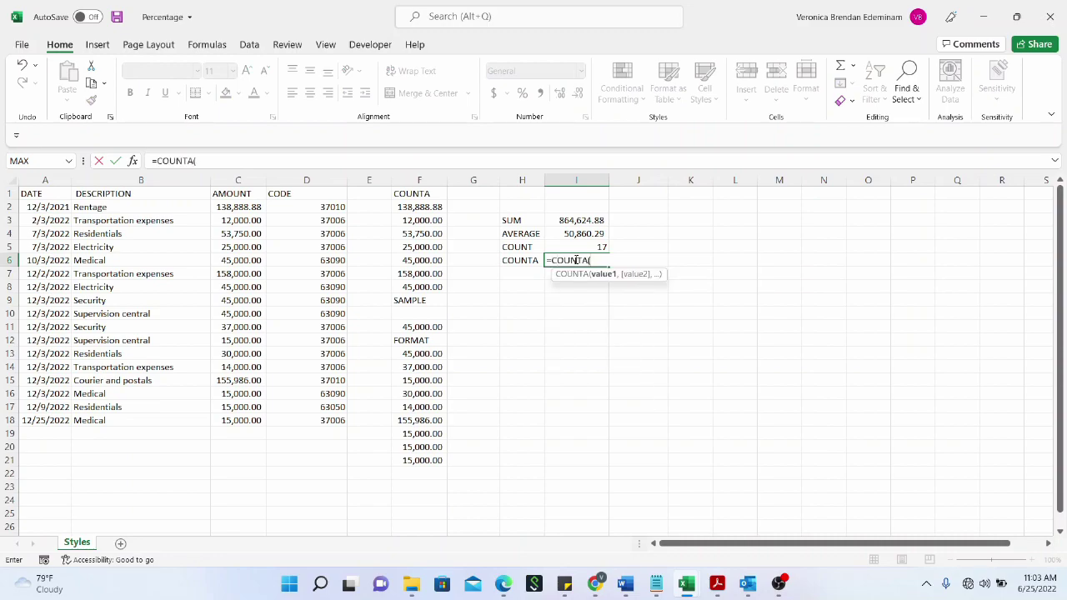
{"action": "left_click_drag", "start_coordinate": [435, 209], "coordinate": [442, 467]}
{"action": "type", "text": ")"}
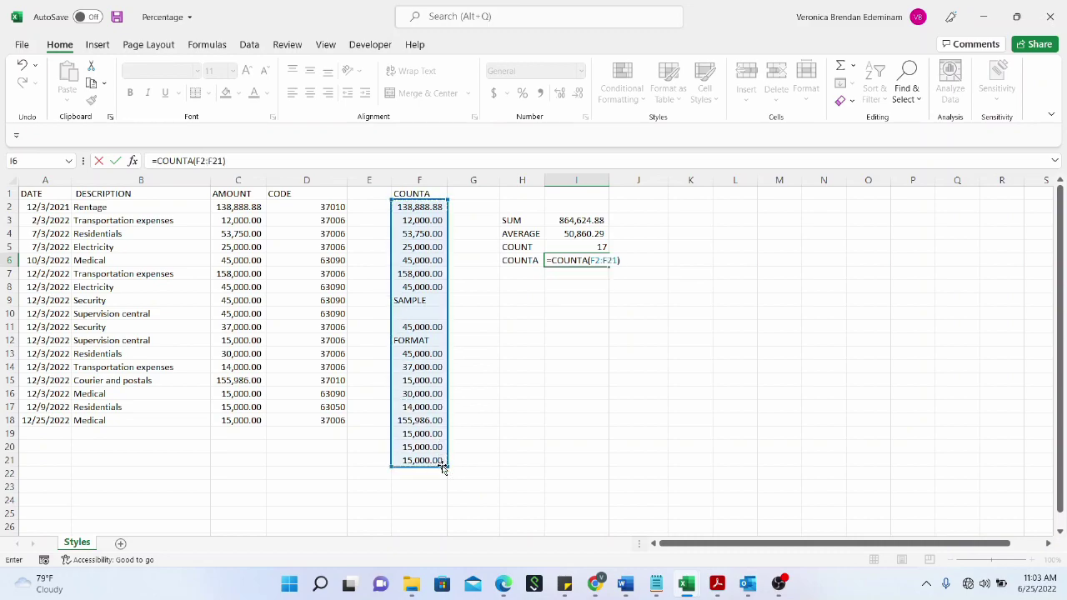
{"action": "key", "text": "Return"}
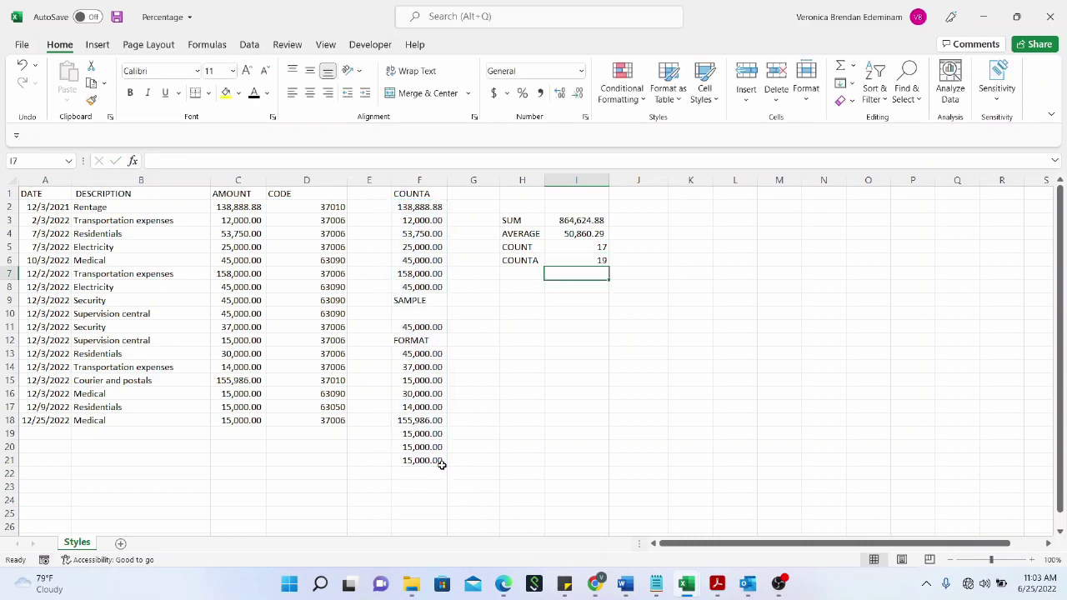
- Shade the copied COUNTA column F1:F21 with a light blue fill
{"action": "left_click_drag", "start_coordinate": [426, 195], "coordinate": [423, 465]}
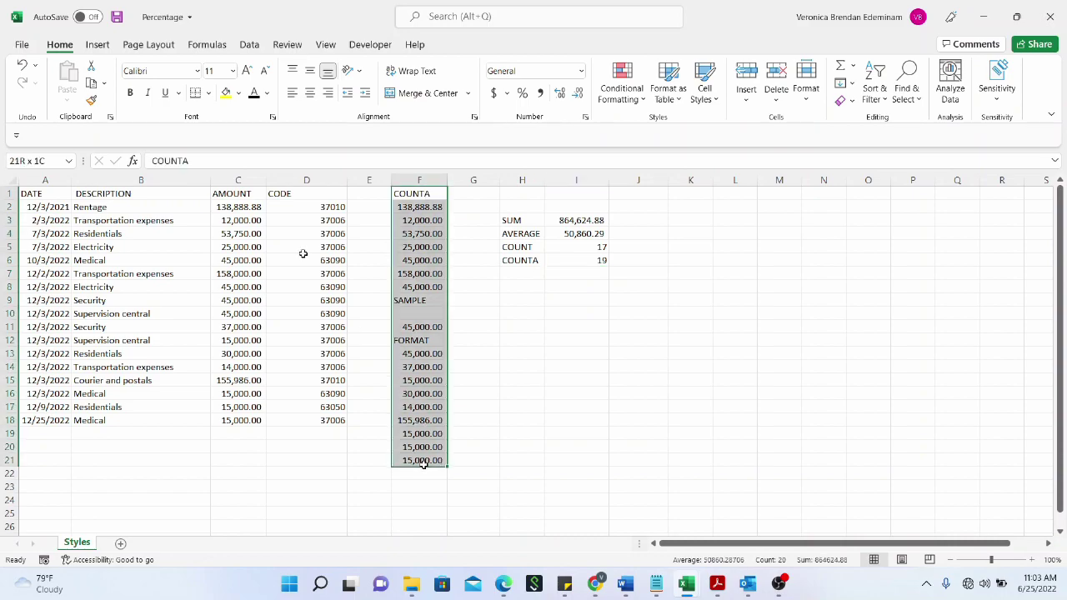
{"action": "left_click", "coordinate": [240, 97]}
{"action": "left_click", "coordinate": [268, 159]}
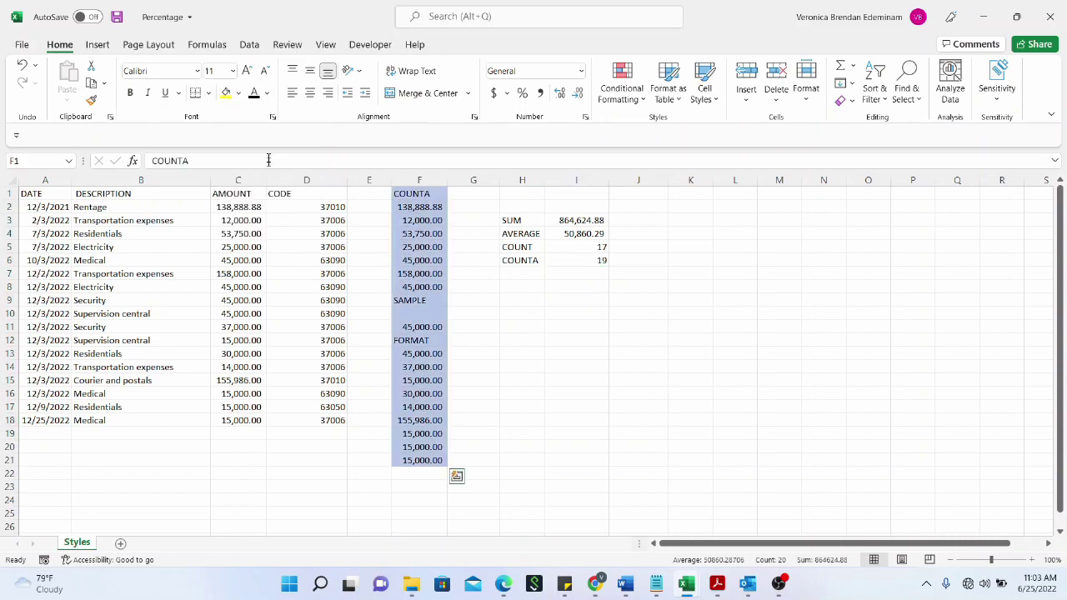
{"action": "left_click", "coordinate": [480, 270]}
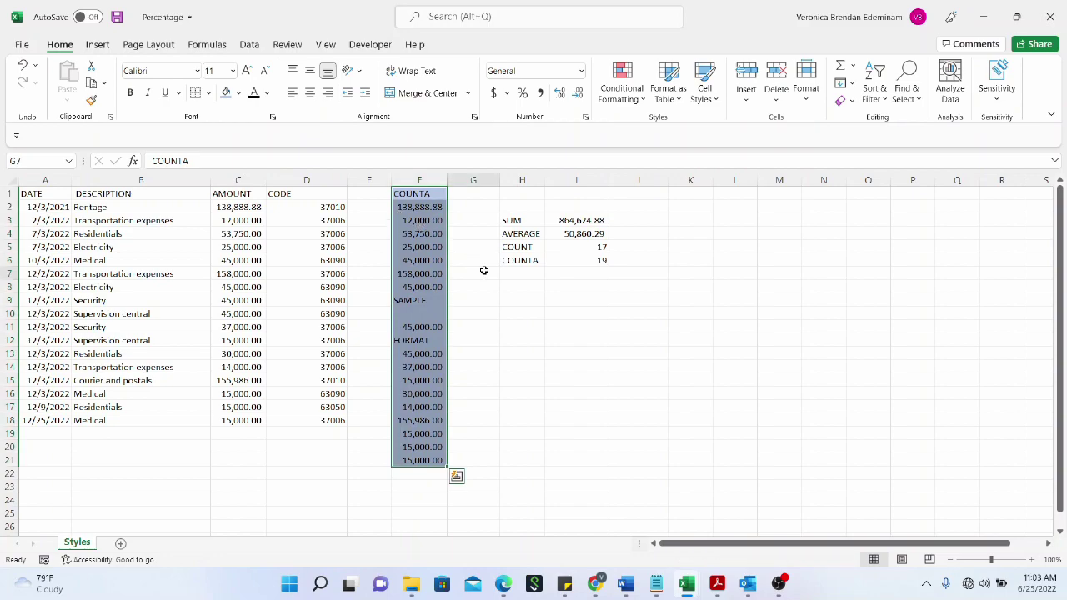
{"action": "left_click", "coordinate": [597, 260]}
- Make the COUNTA heading in F1 bold and add a border around the cell
{"action": "left_click", "coordinate": [422, 193]}
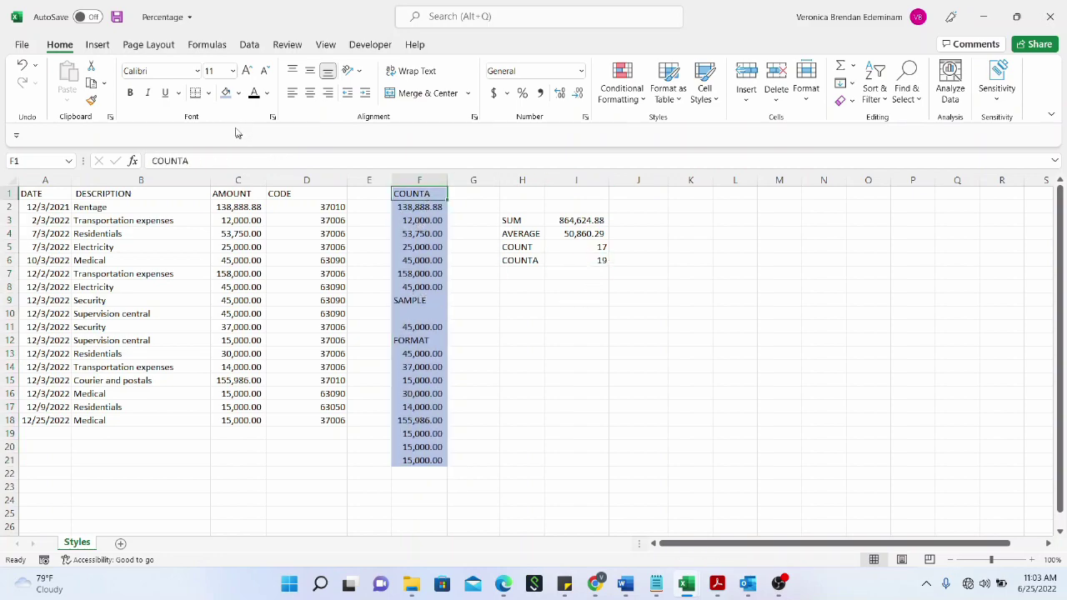
{"action": "left_click", "coordinate": [130, 92]}
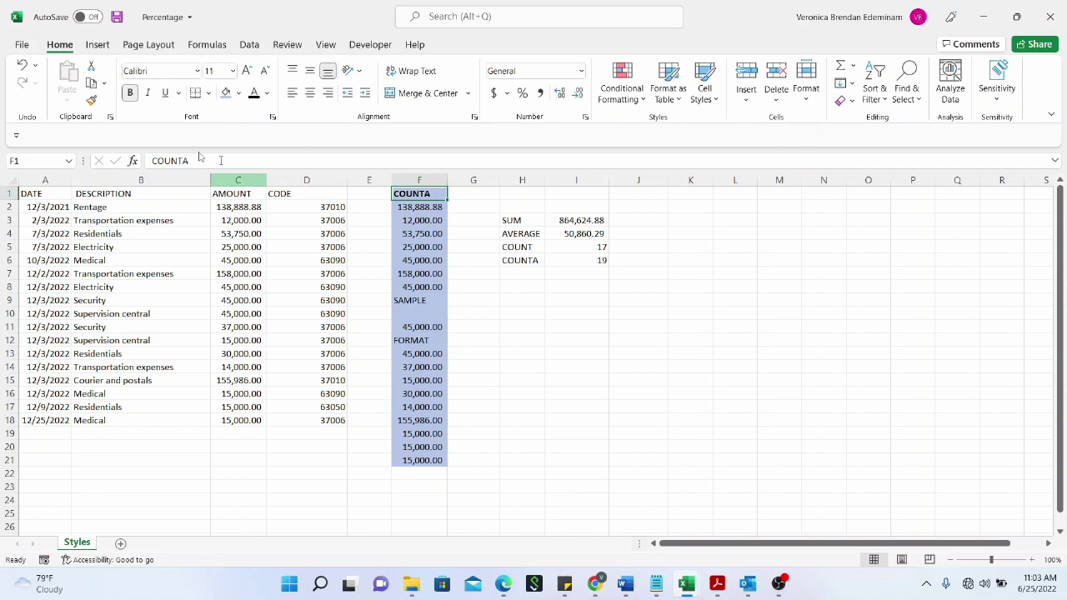
{"action": "left_click", "coordinate": [208, 93]}
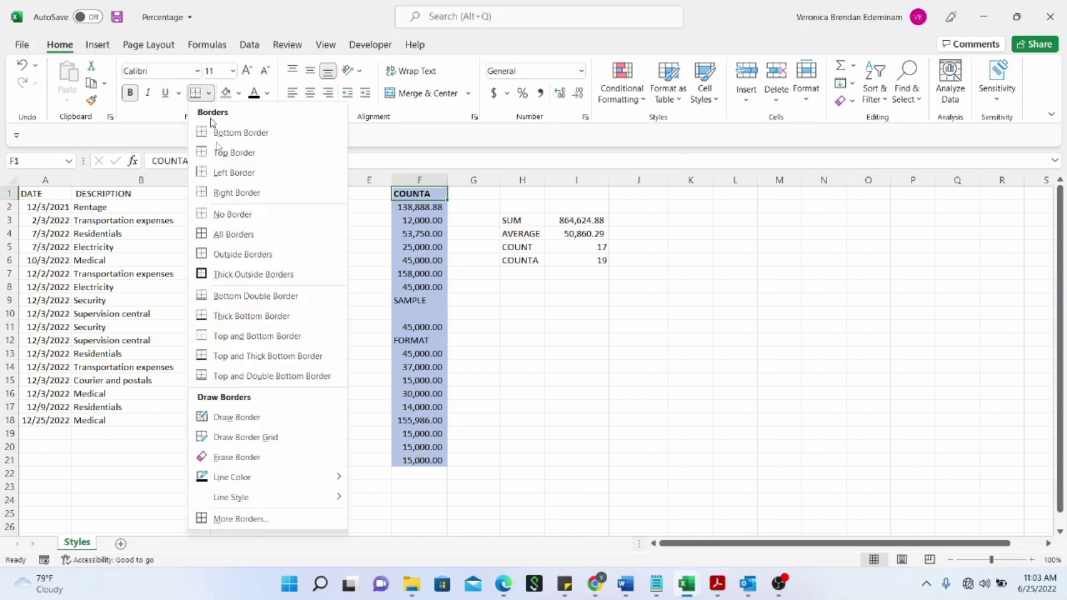
{"action": "left_click", "coordinate": [328, 254]}
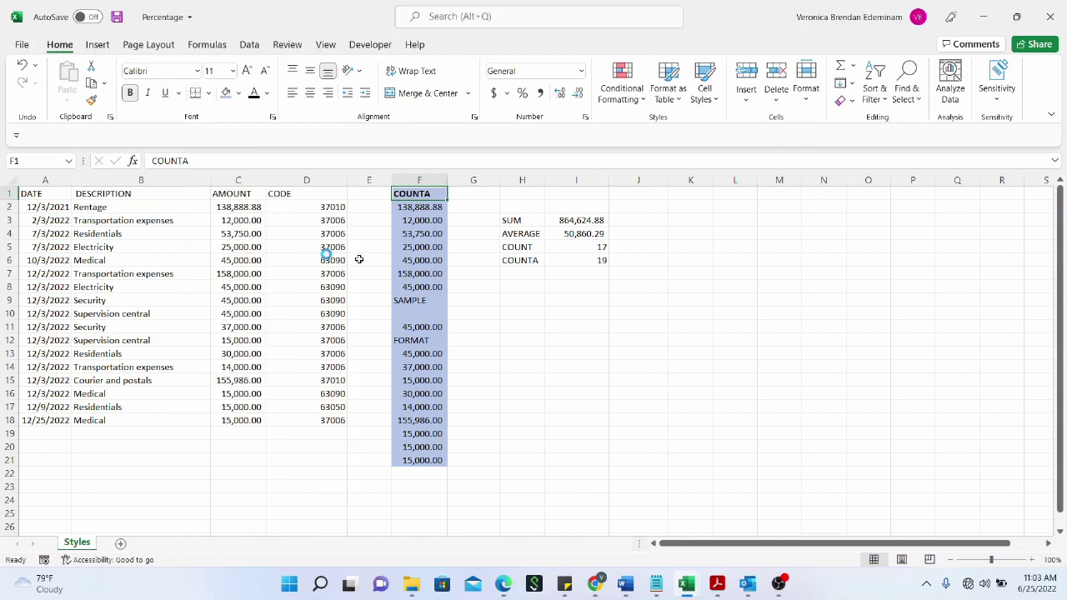
{"action": "left_click", "coordinate": [456, 273]}
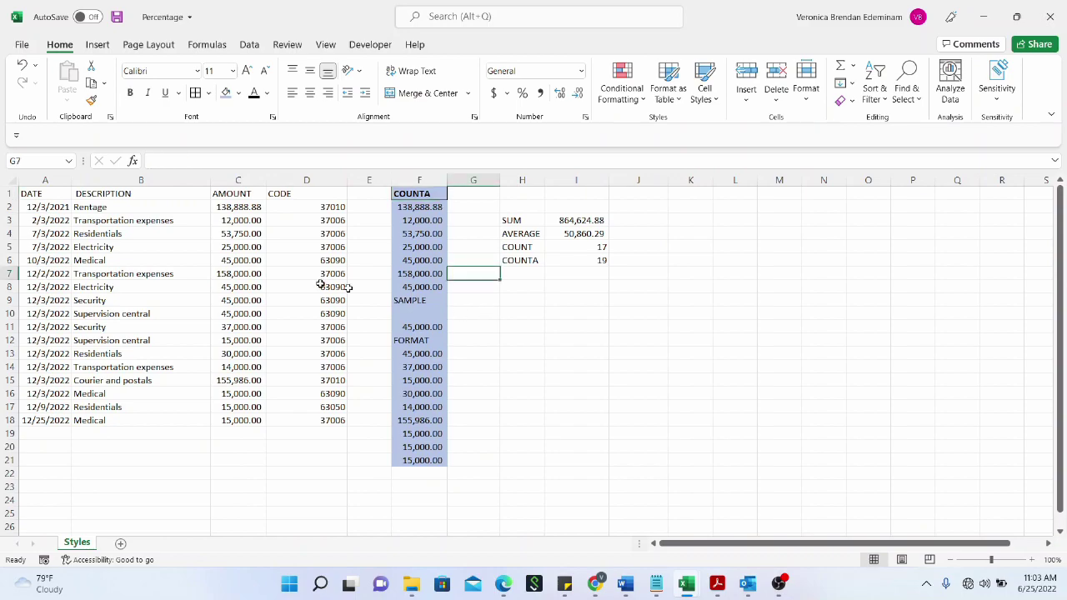
- Label cell H7 "MAX" below the COUNTA label
{"action": "left_click", "coordinate": [517, 275]}
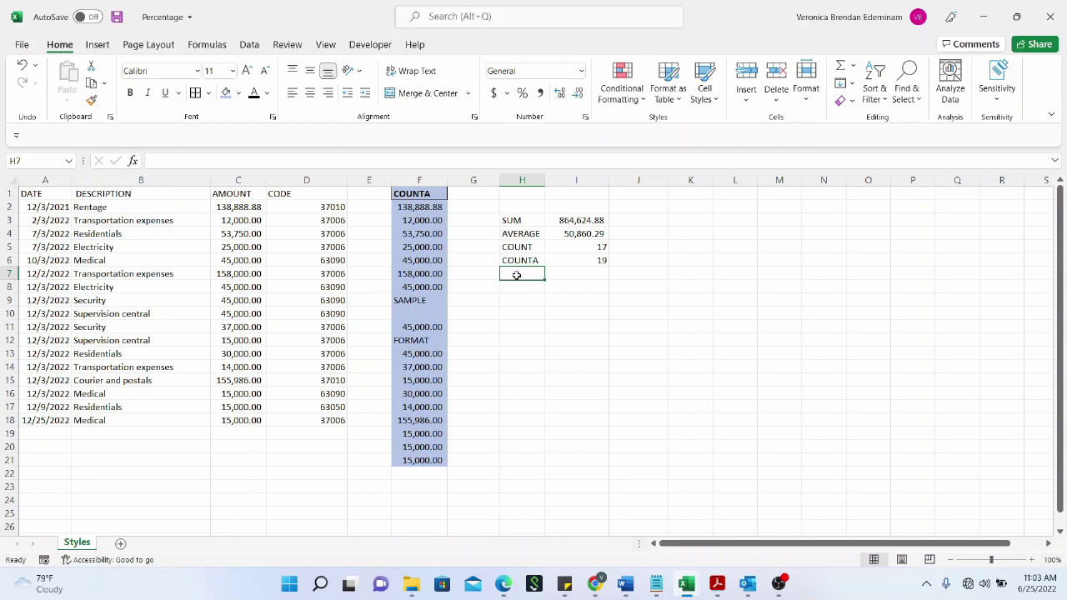
{"action": "type", "text": "max"}
{"action": "key", "text": "BackSpace"}
{"action": "key", "text": "BackSpace"}
{"action": "key", "text": "BackSpace"}
{"action": "type", "text": "MAX"}
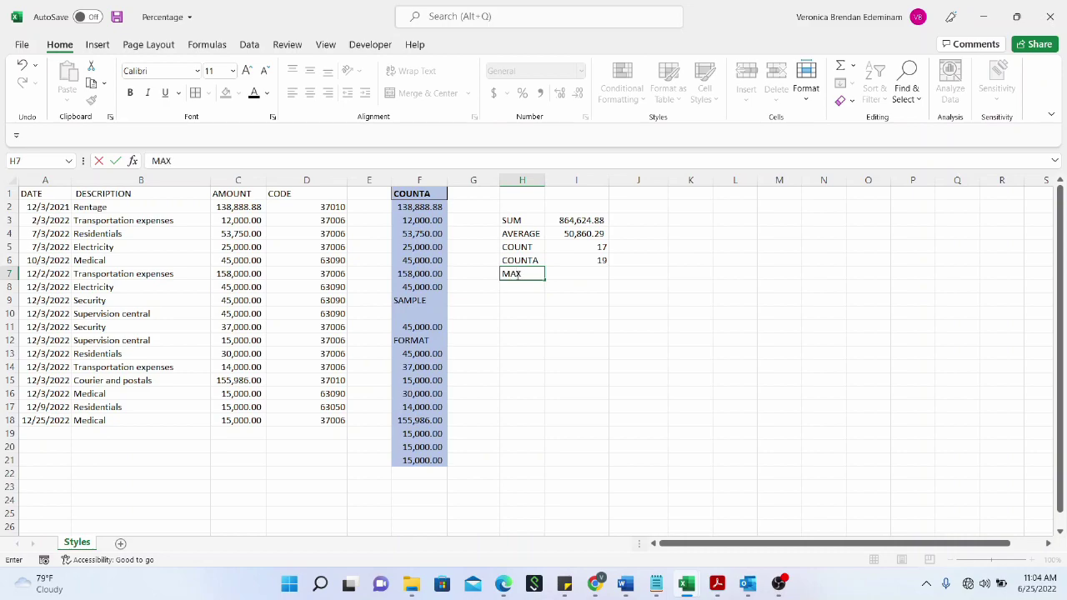
- Find the largest AMOUNT value in I7 with =MAX(C2:C18)
{"action": "left_click", "coordinate": [567, 276]}
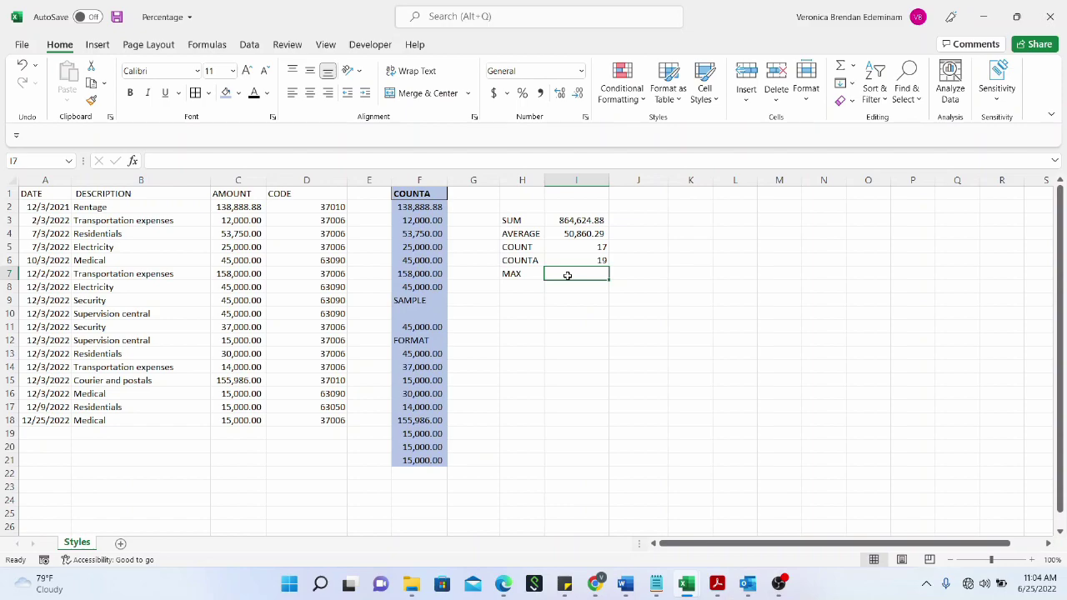
{"action": "type", "text": "=MAX"}
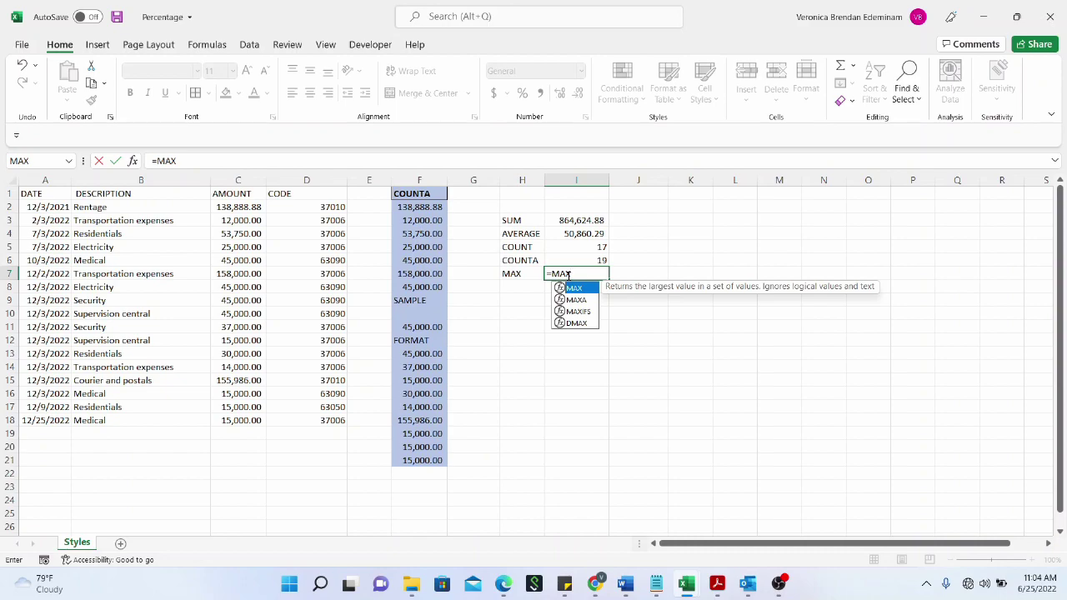
{"action": "key", "text": "BackSpace"}
{"action": "key", "text": "BackSpace"}
{"action": "key", "text": "BackSpace"}
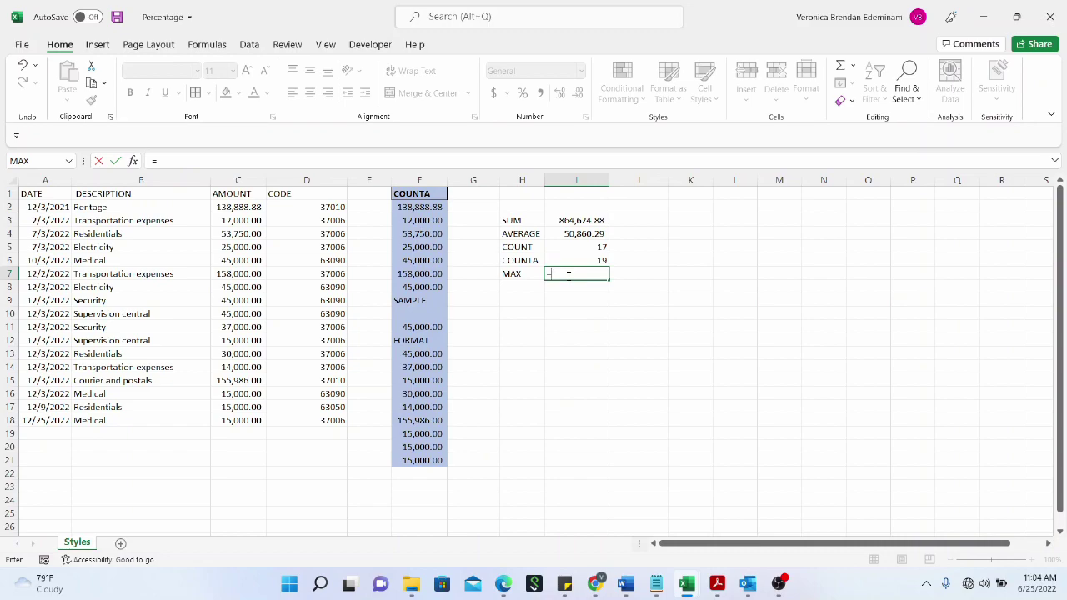
{"action": "type", "text": "MAX"}
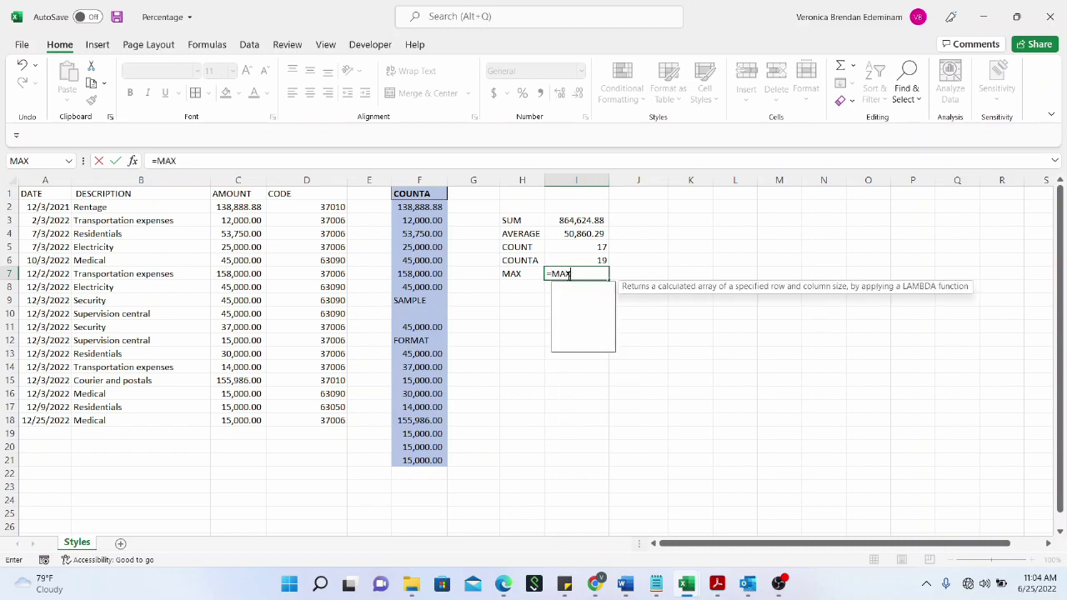
{"action": "type", "text": "("}
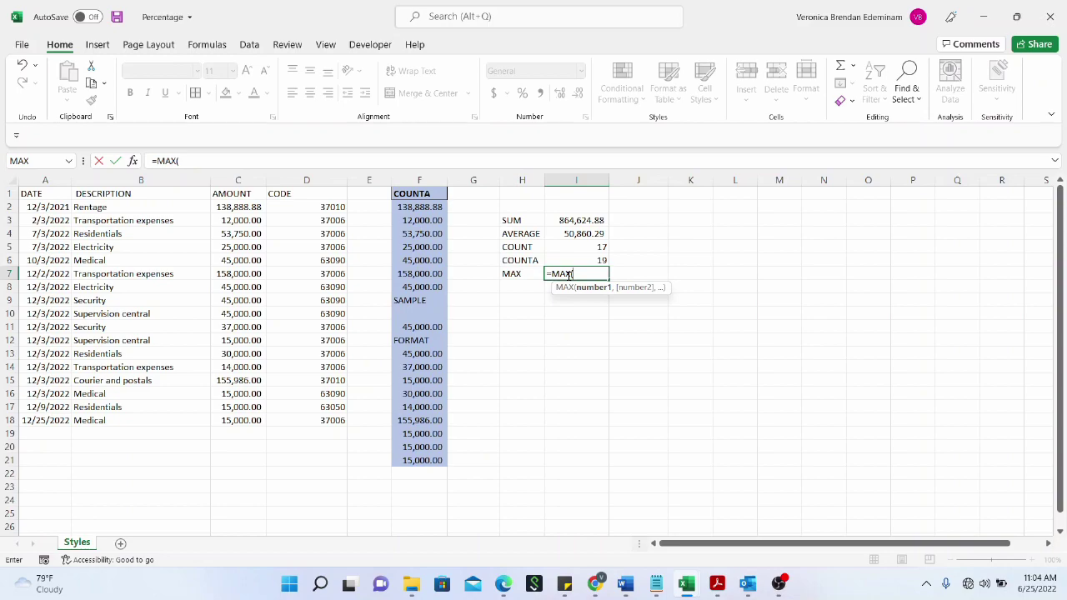
{"action": "left_click_drag", "start_coordinate": [240, 207], "coordinate": [233, 420]}
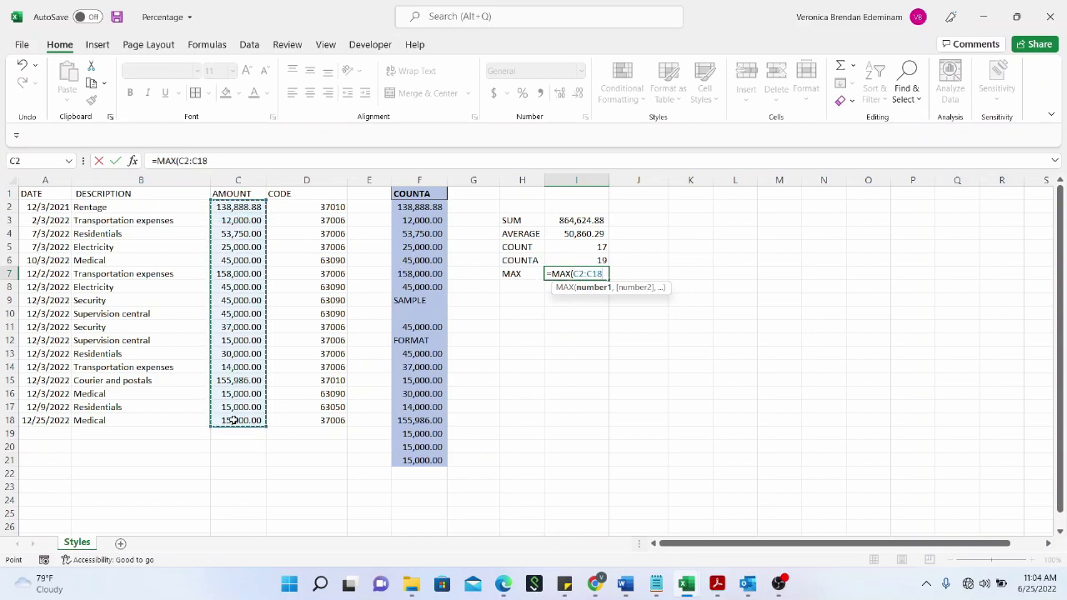
{"action": "type", "text": ")"}
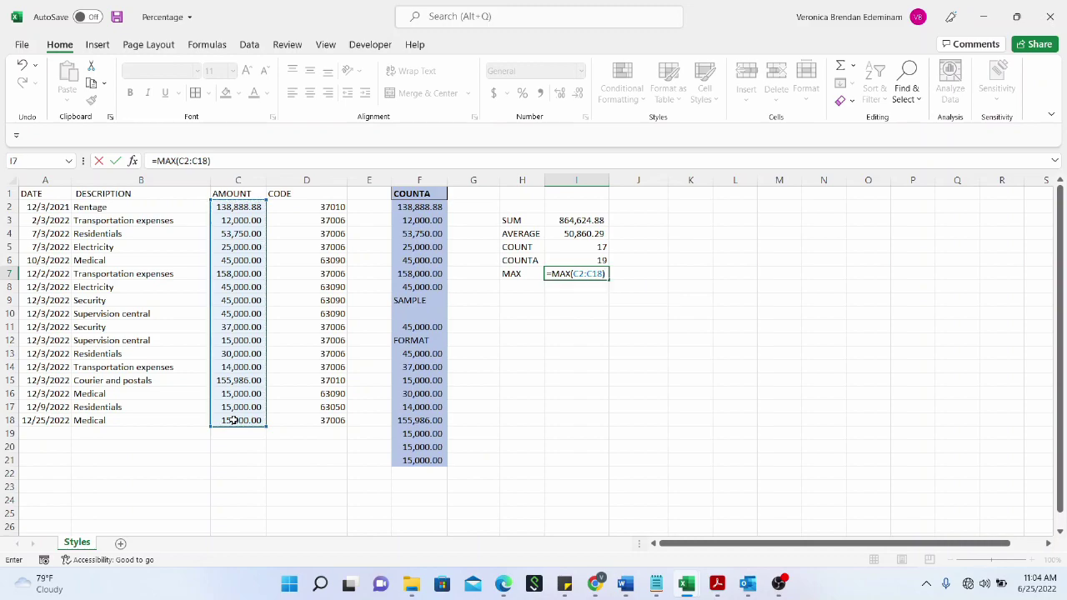
{"action": "key", "text": "Return"}
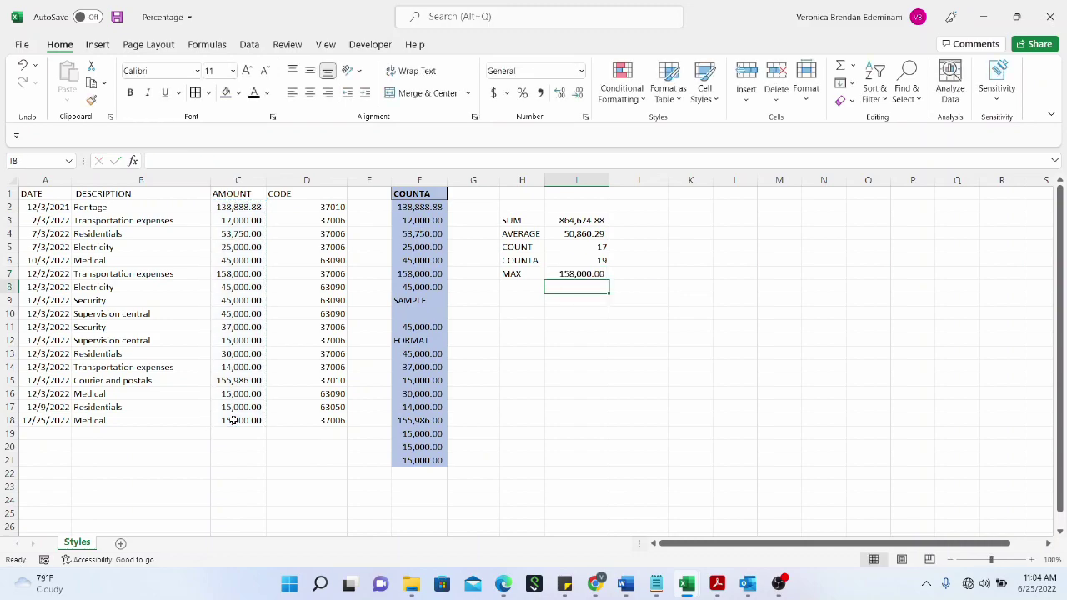
{"action": "left_click", "coordinate": [585, 278]}
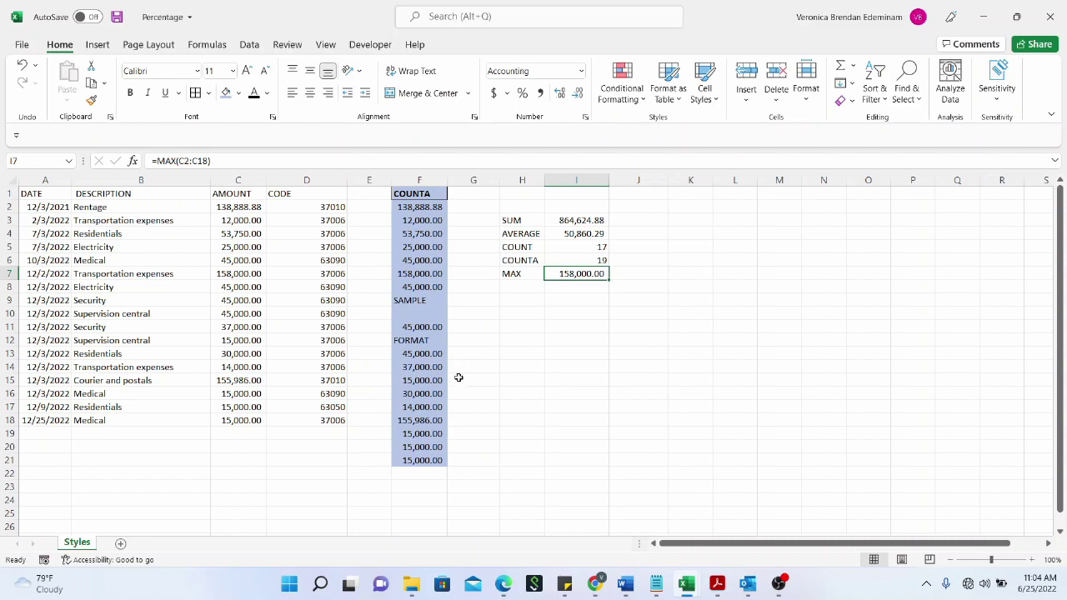
- Label cell H8 "MIN" below the MAX label
{"action": "left_click", "coordinate": [529, 288]}
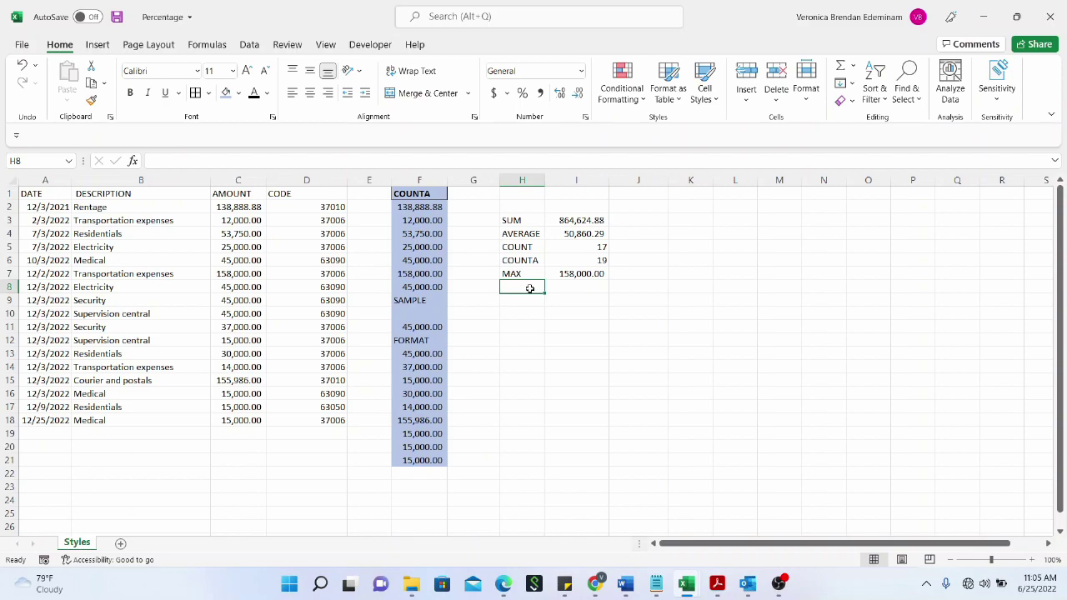
{"action": "type", "text": "="}
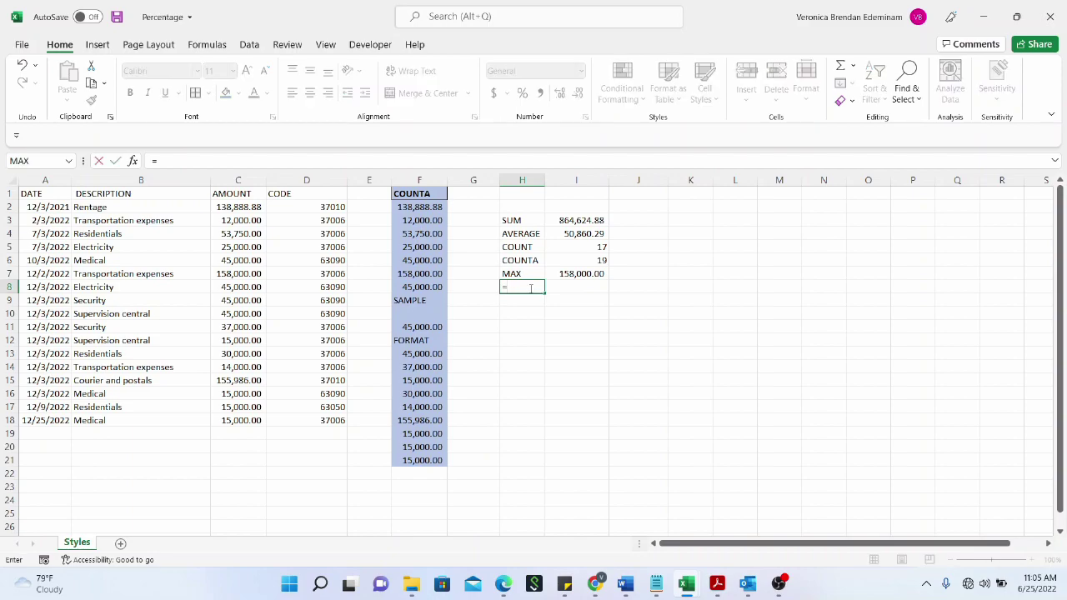
{"action": "key", "text": "BackSpace"}
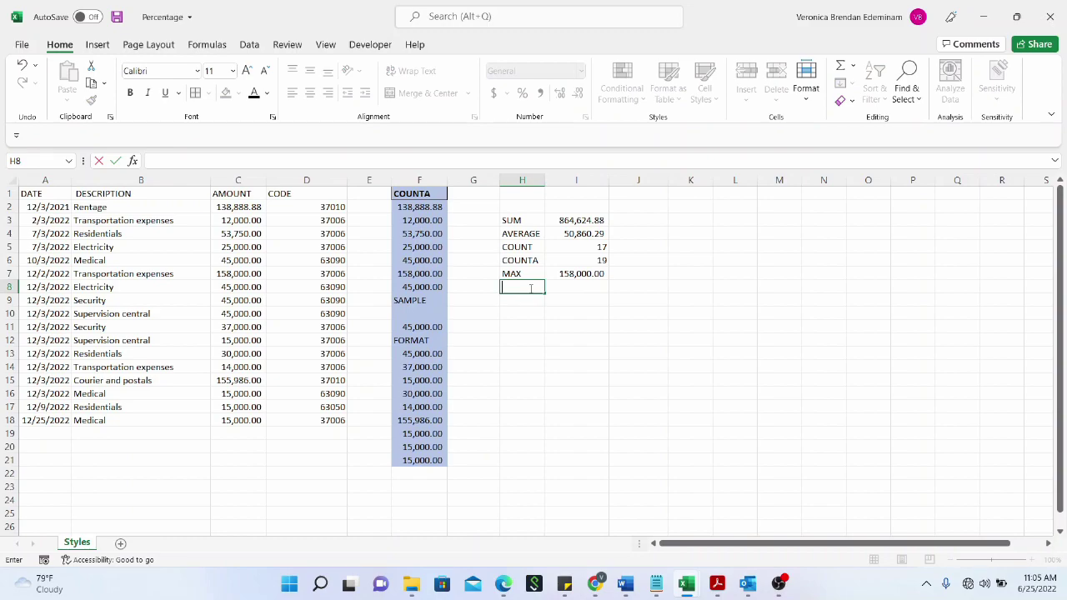
{"action": "type", "text": "MIN"}
{"action": "key", "text": "Tab"}
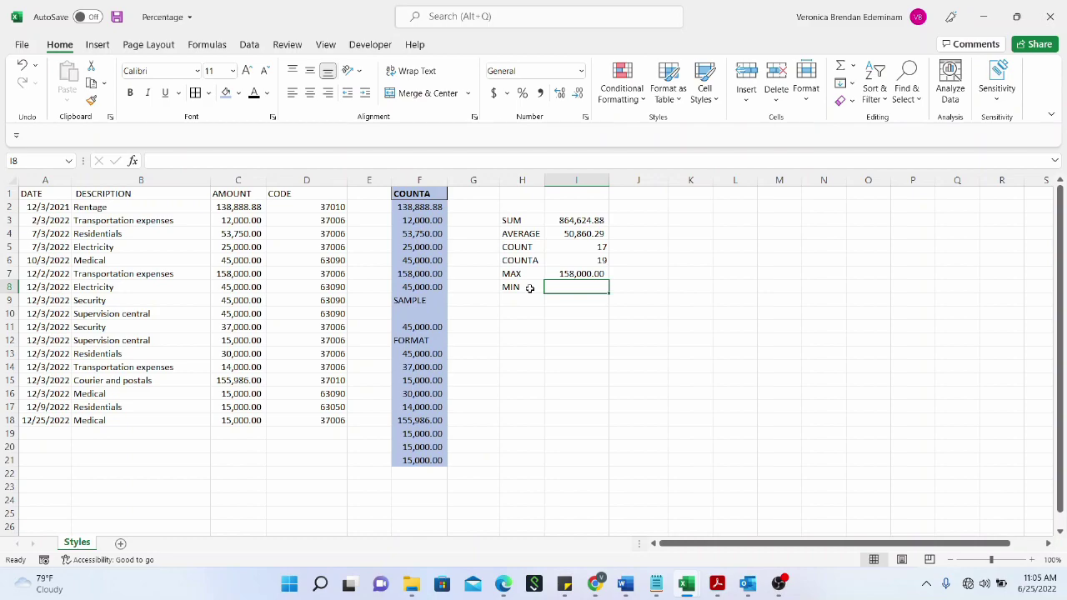
- Find the smallest AMOUNT value in I8 with =MIN(C2:C18)
{"action": "type", "text": "="}
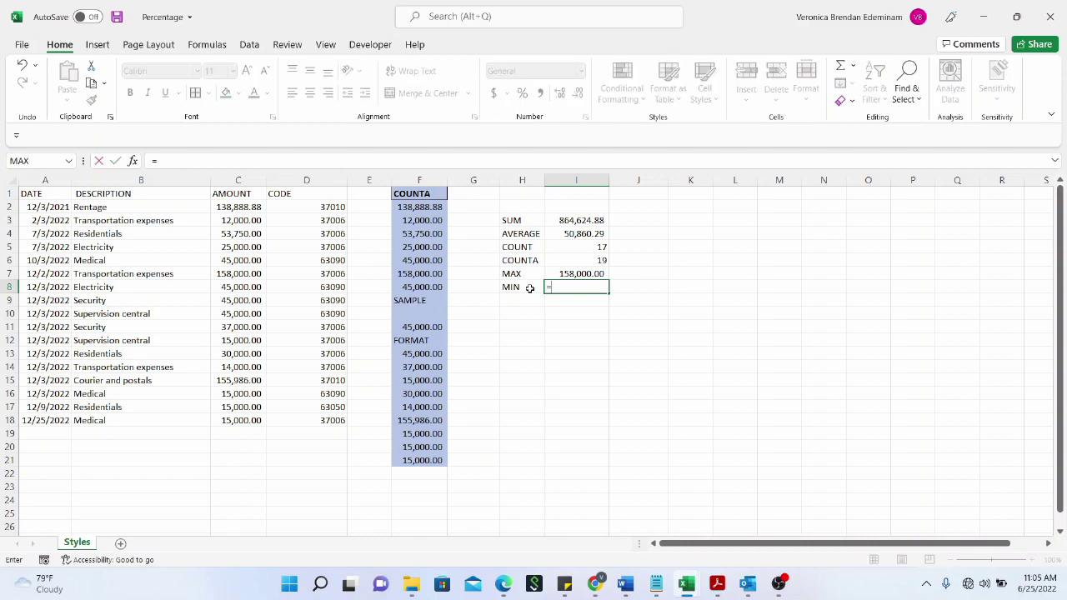
{"action": "type", "text": "MIN"}
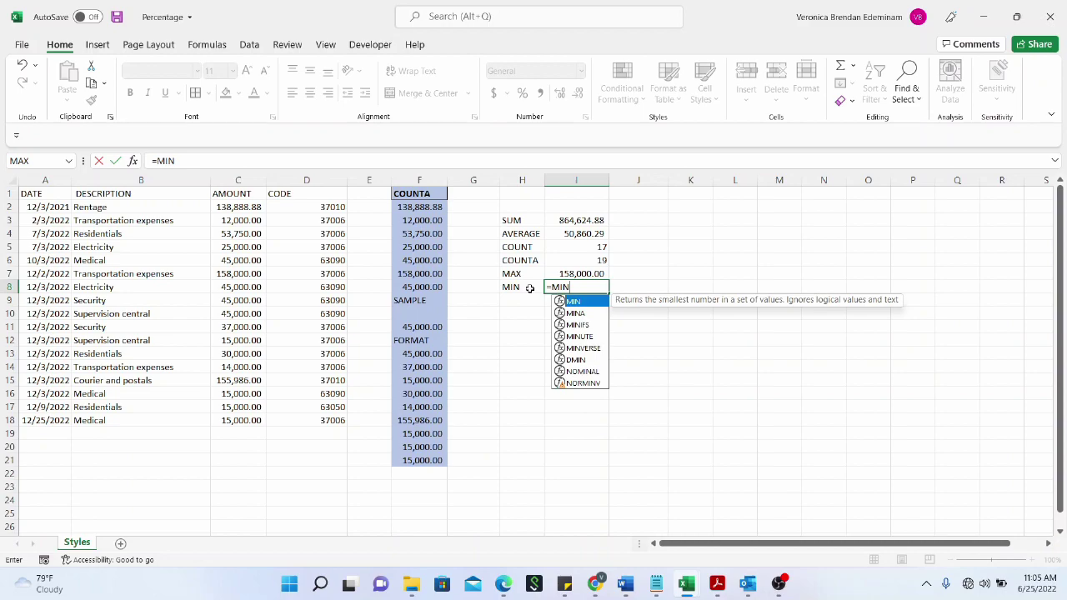
{"action": "type", "text": "("}
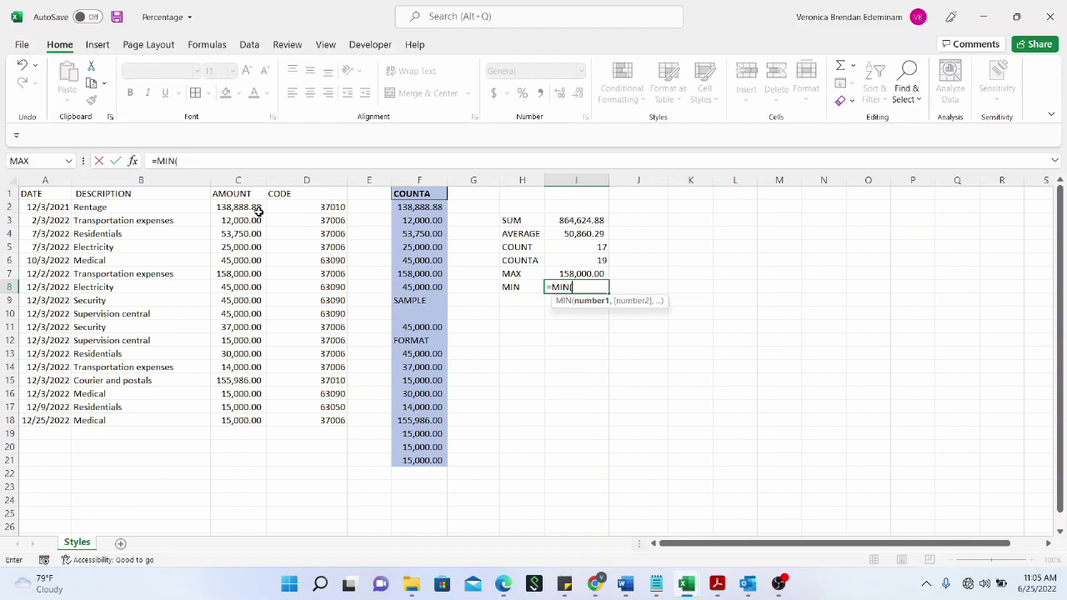
{"action": "left_click_drag", "start_coordinate": [255, 210], "coordinate": [246, 427]}
{"action": "type", "text": ")"}
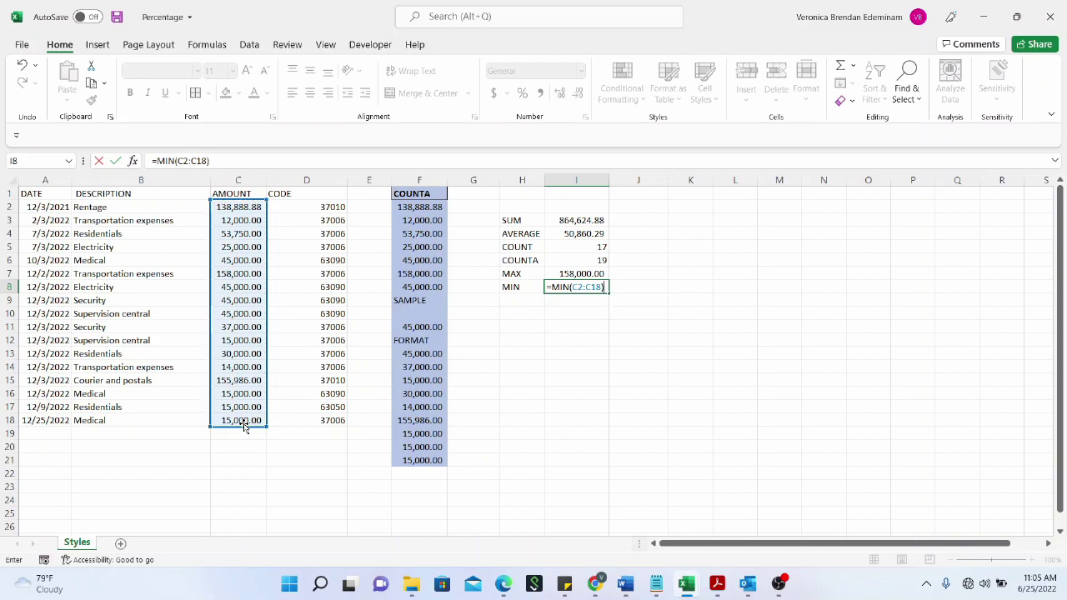
{"action": "key", "text": "Return"}
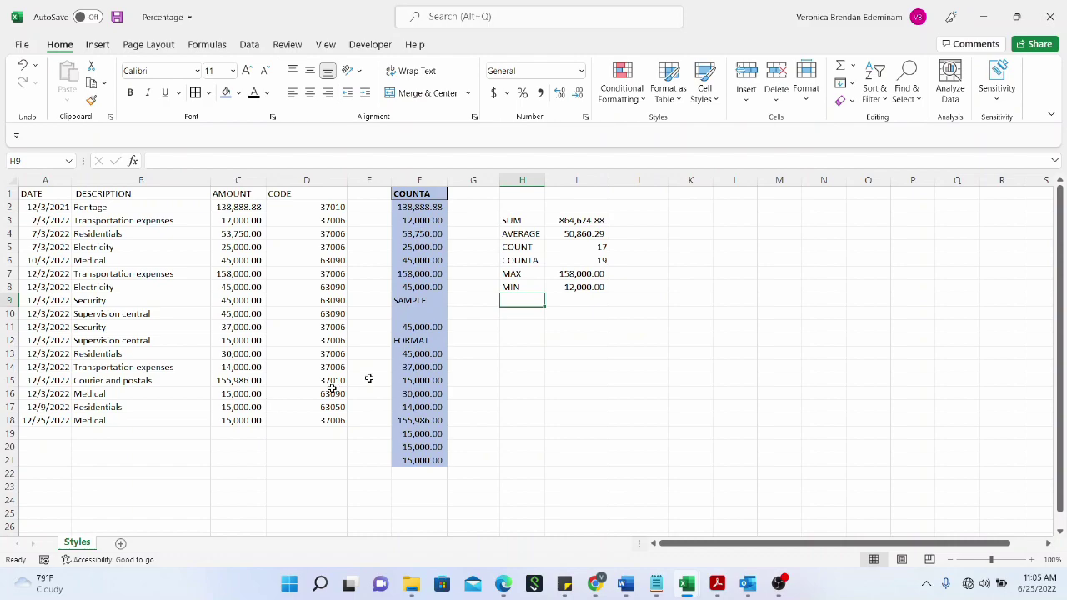
- Review the list of function labels in H3:H8, from SUM down to MIN
{"action": "left_click", "coordinate": [523, 221]}
{"action": "mouse_move", "coordinate": [525, 236]}
{"action": "left_mouse_down"}
{"action": "mouse_move", "coordinate": [522, 247]}
{"action": "mouse_move", "coordinate": [553, 262]}
{"action": "mouse_move", "coordinate": [520, 236]}
{"action": "left_mouse_up"}
{"action": "left_click", "coordinate": [522, 235]}
{"action": "left_click", "coordinate": [522, 248]}
{"action": "left_click", "coordinate": [522, 260]}
{"action": "left_click", "coordinate": [521, 273]}
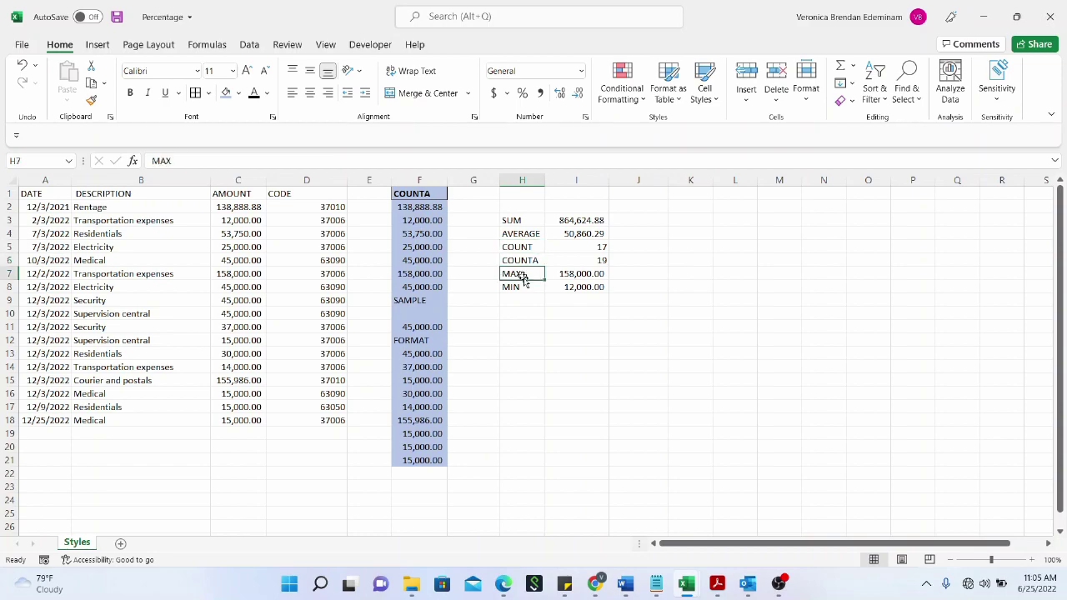
{"action": "left_click", "coordinate": [525, 287]}
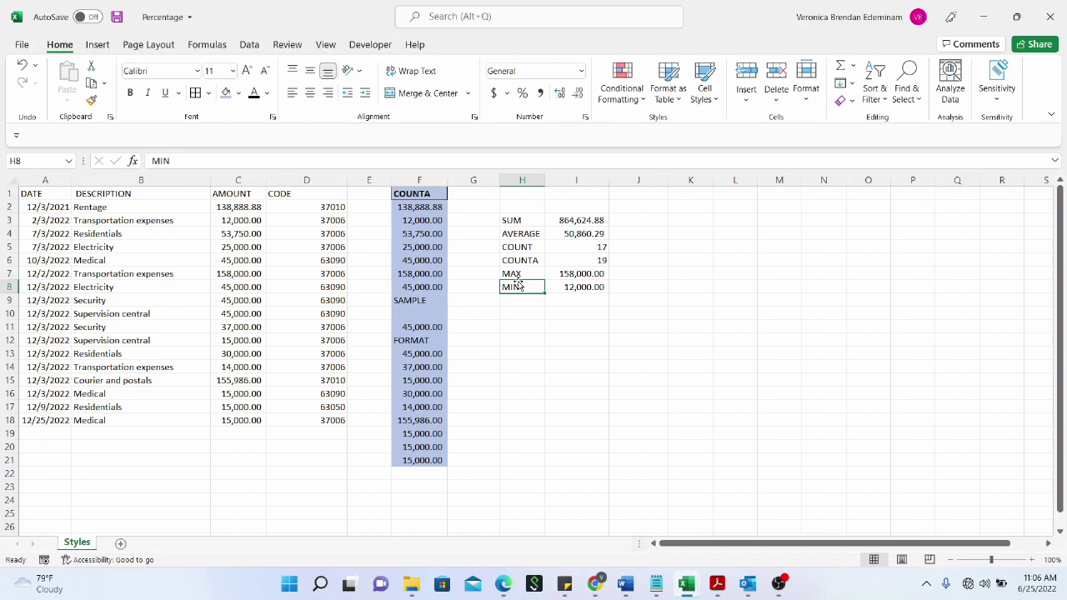
{"action": "left_click", "coordinate": [525, 312]}
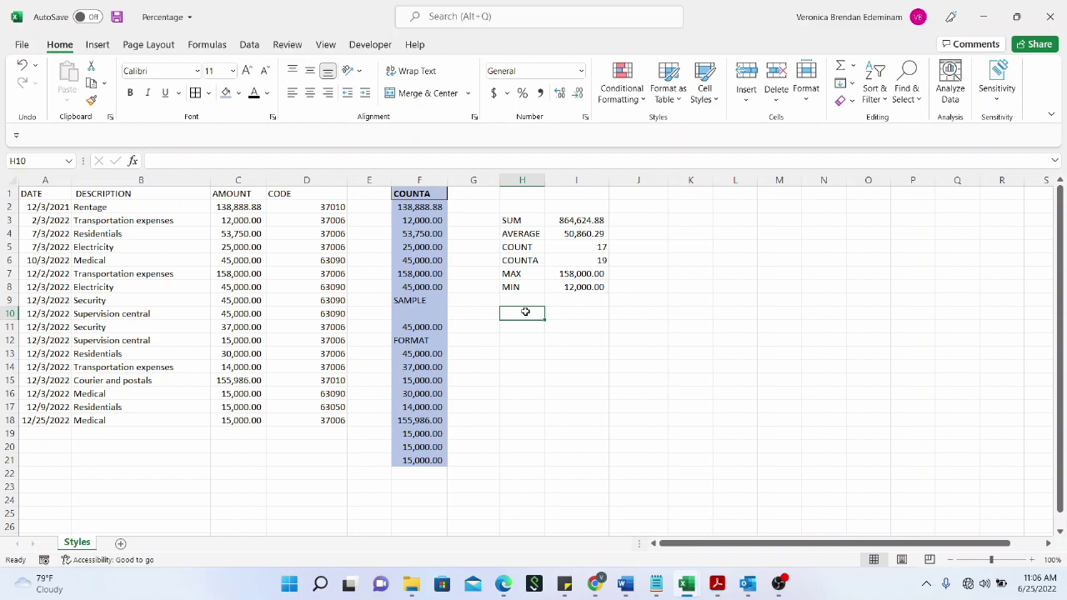